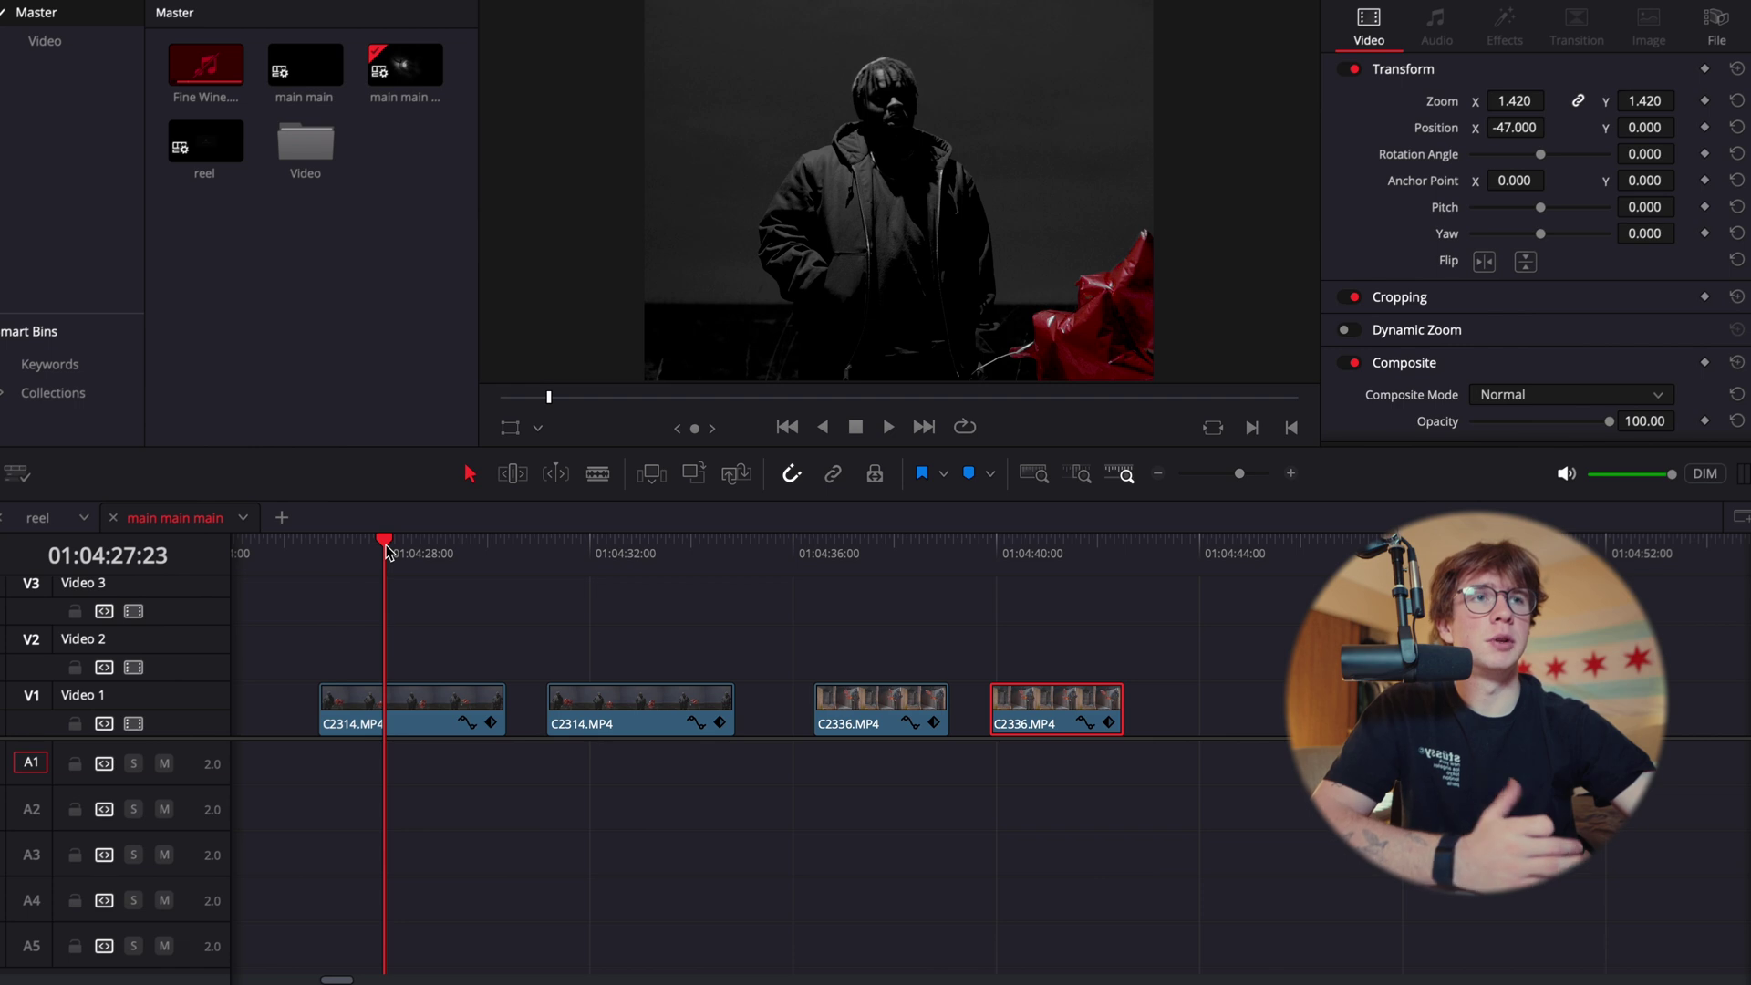
# - Preview the timeline, select the second C2314.MP4 clip on V1 and open the Color page
pyautogui.press('space')
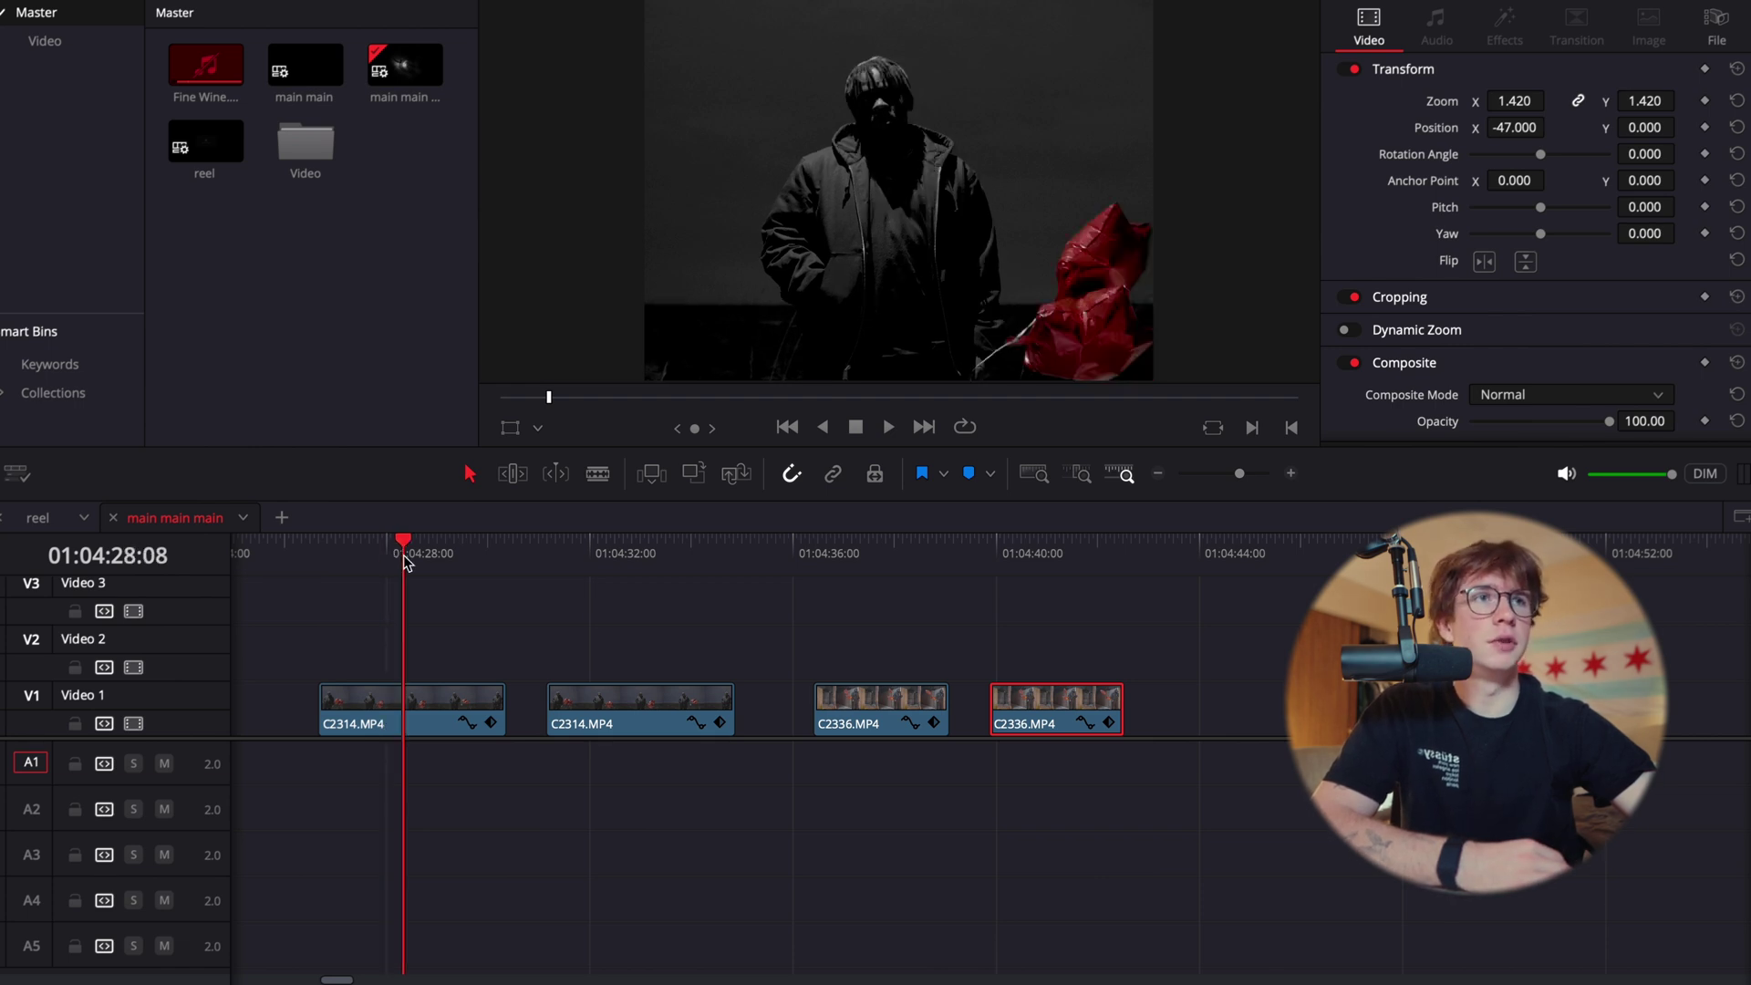
pyautogui.press('space')
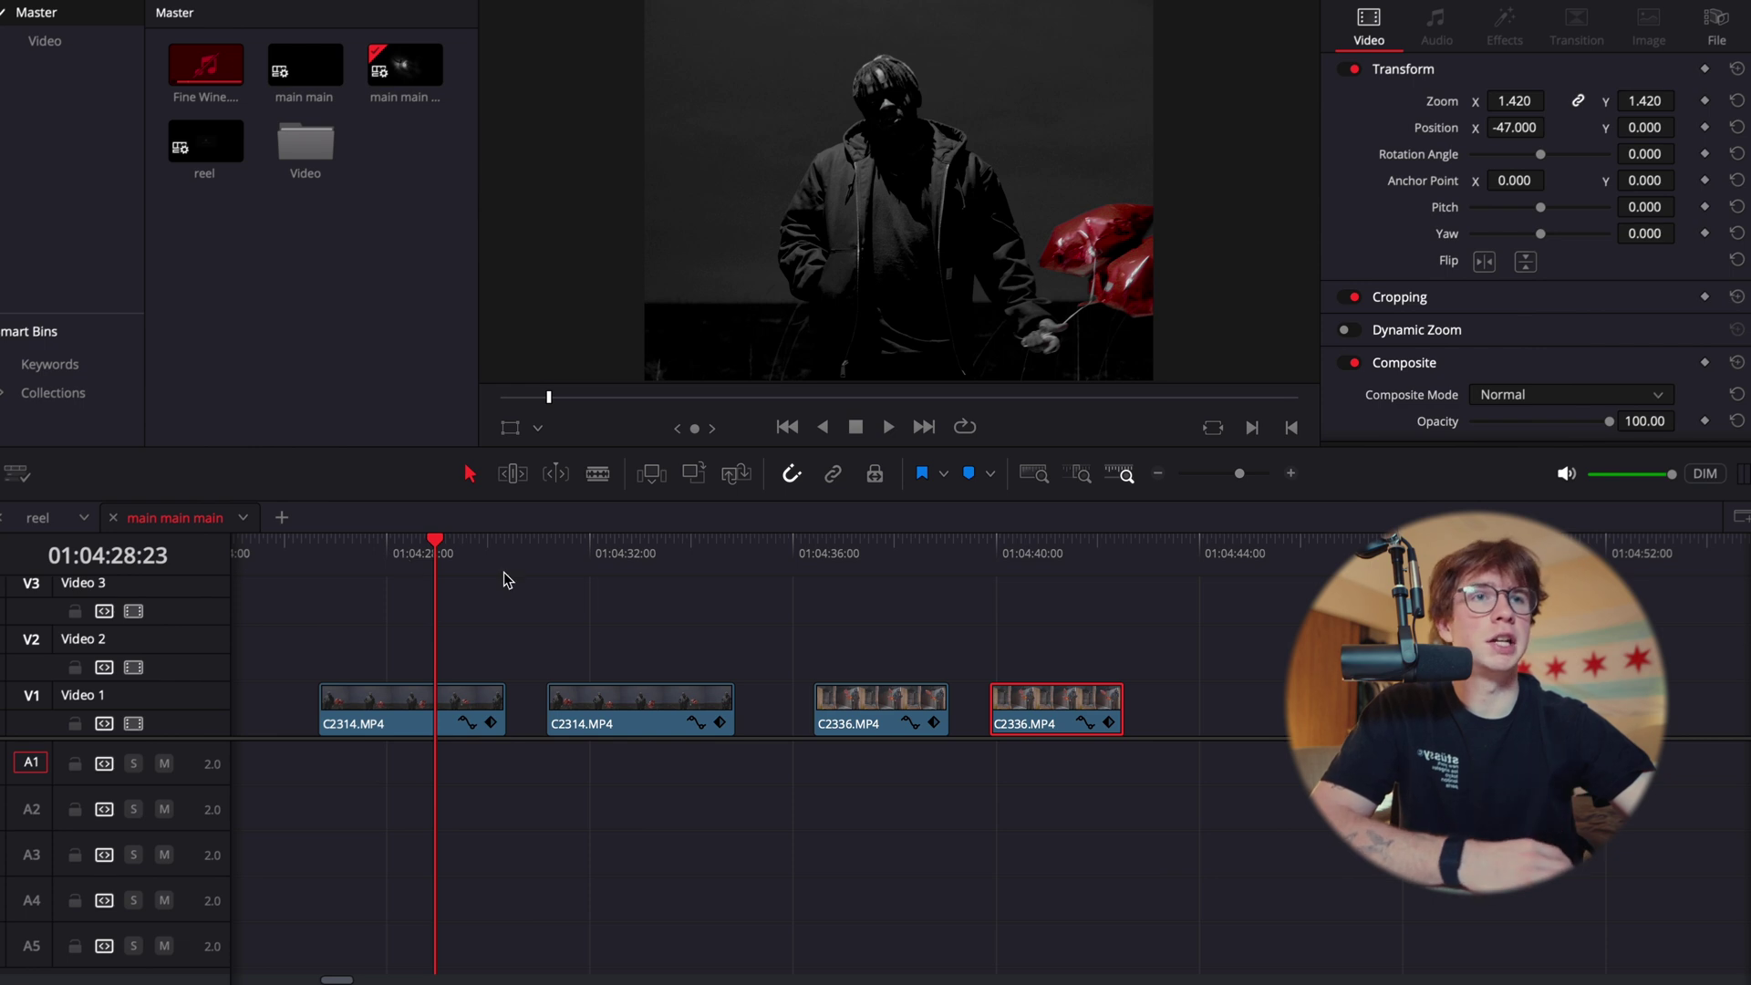
pyautogui.click(579, 548)
pyautogui.press('space')
pyautogui.press('space')
pyautogui.click(705, 700)
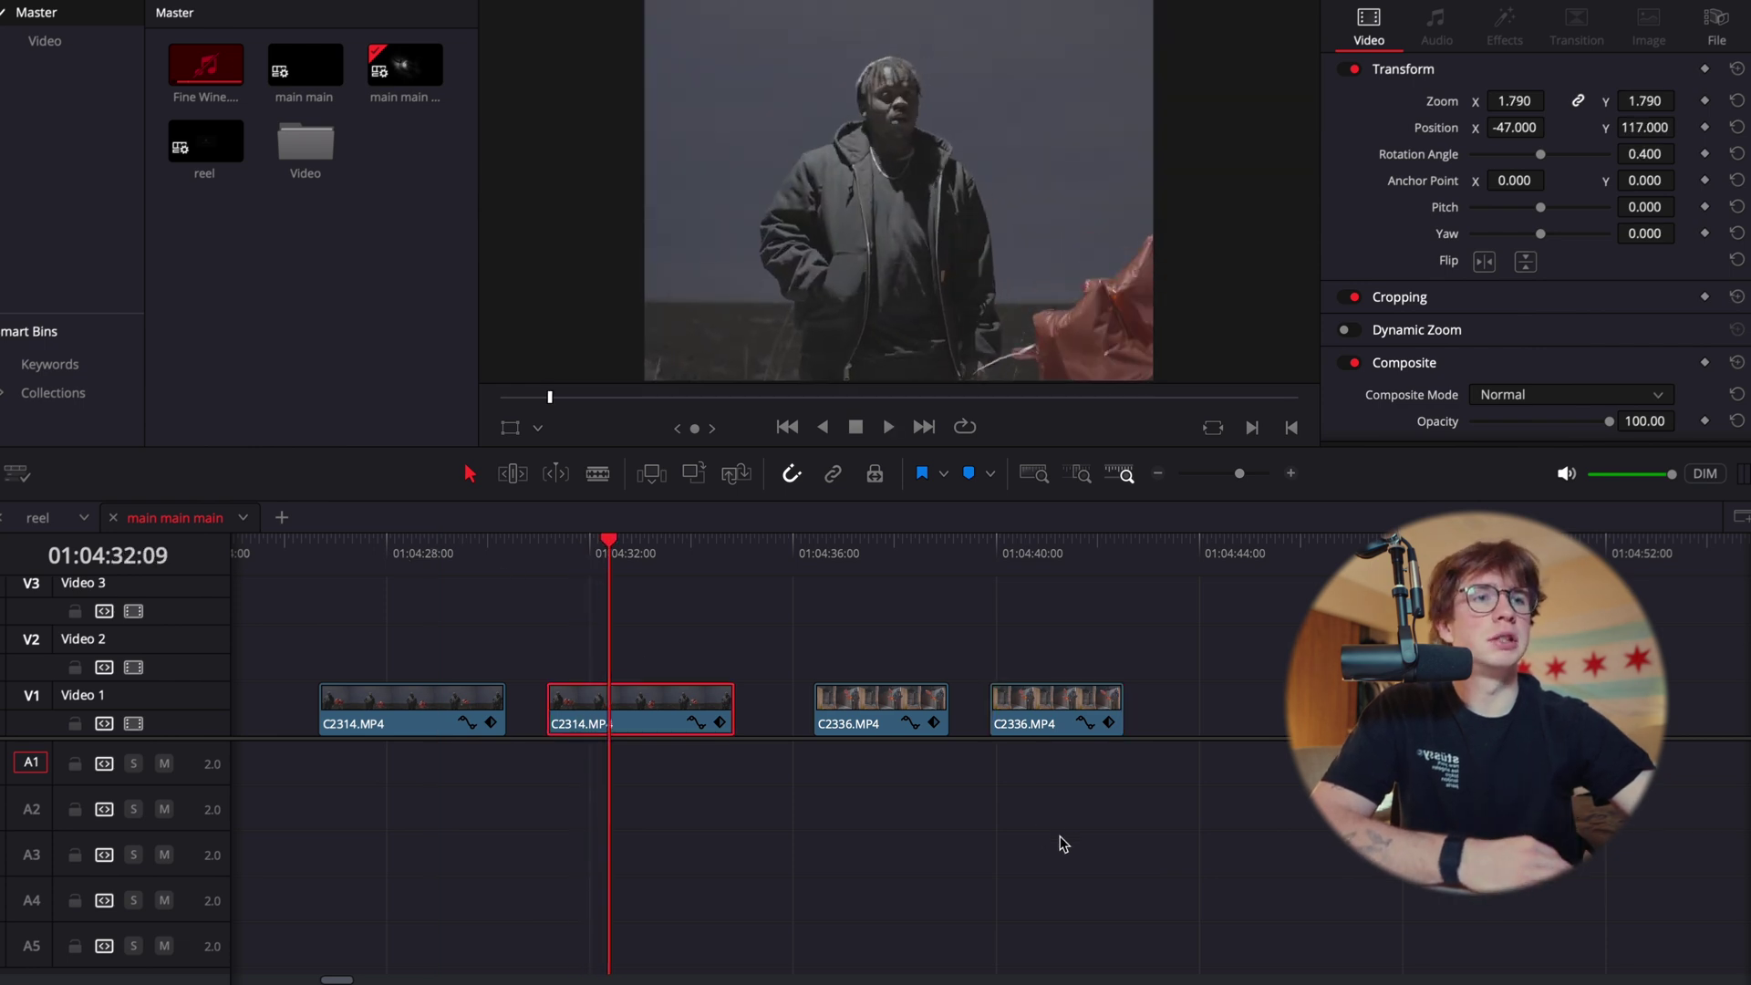
pyautogui.hotkey('shift', '6')
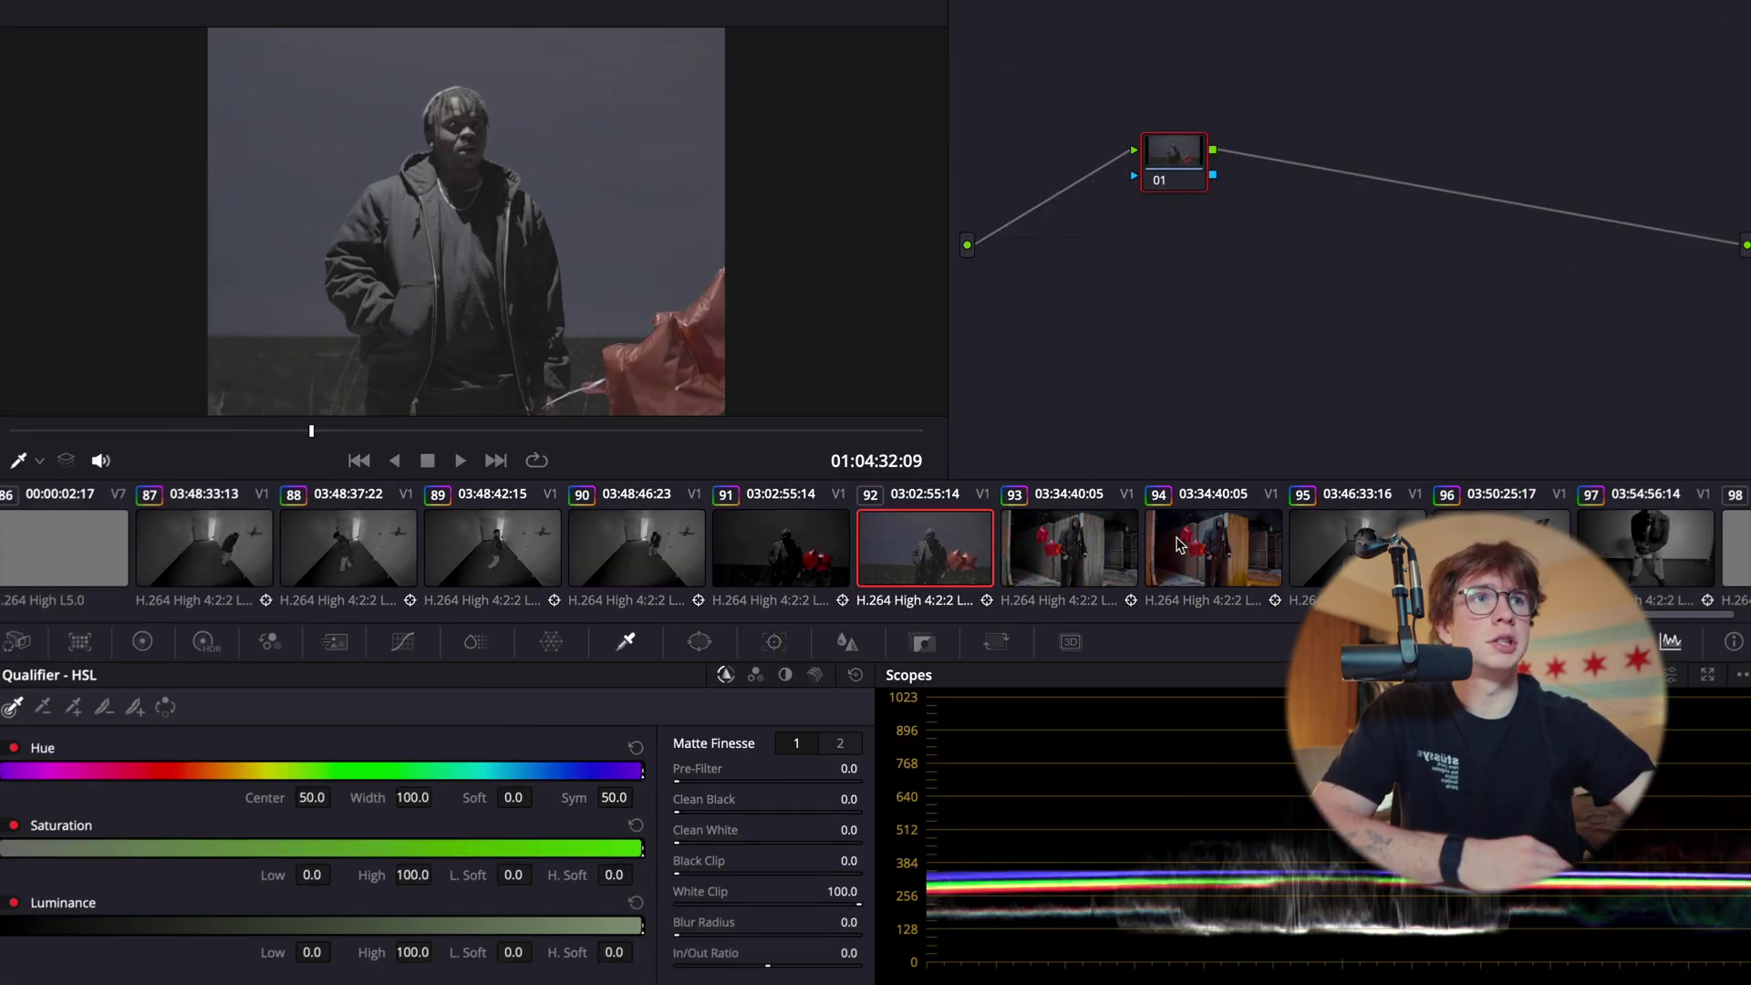
# - Add serial node 02 and make node 01 a Color Space Transform from S-Gamut3.Cine/S-Log3 to Rec.709
pyautogui.hotkey('alt', 's')
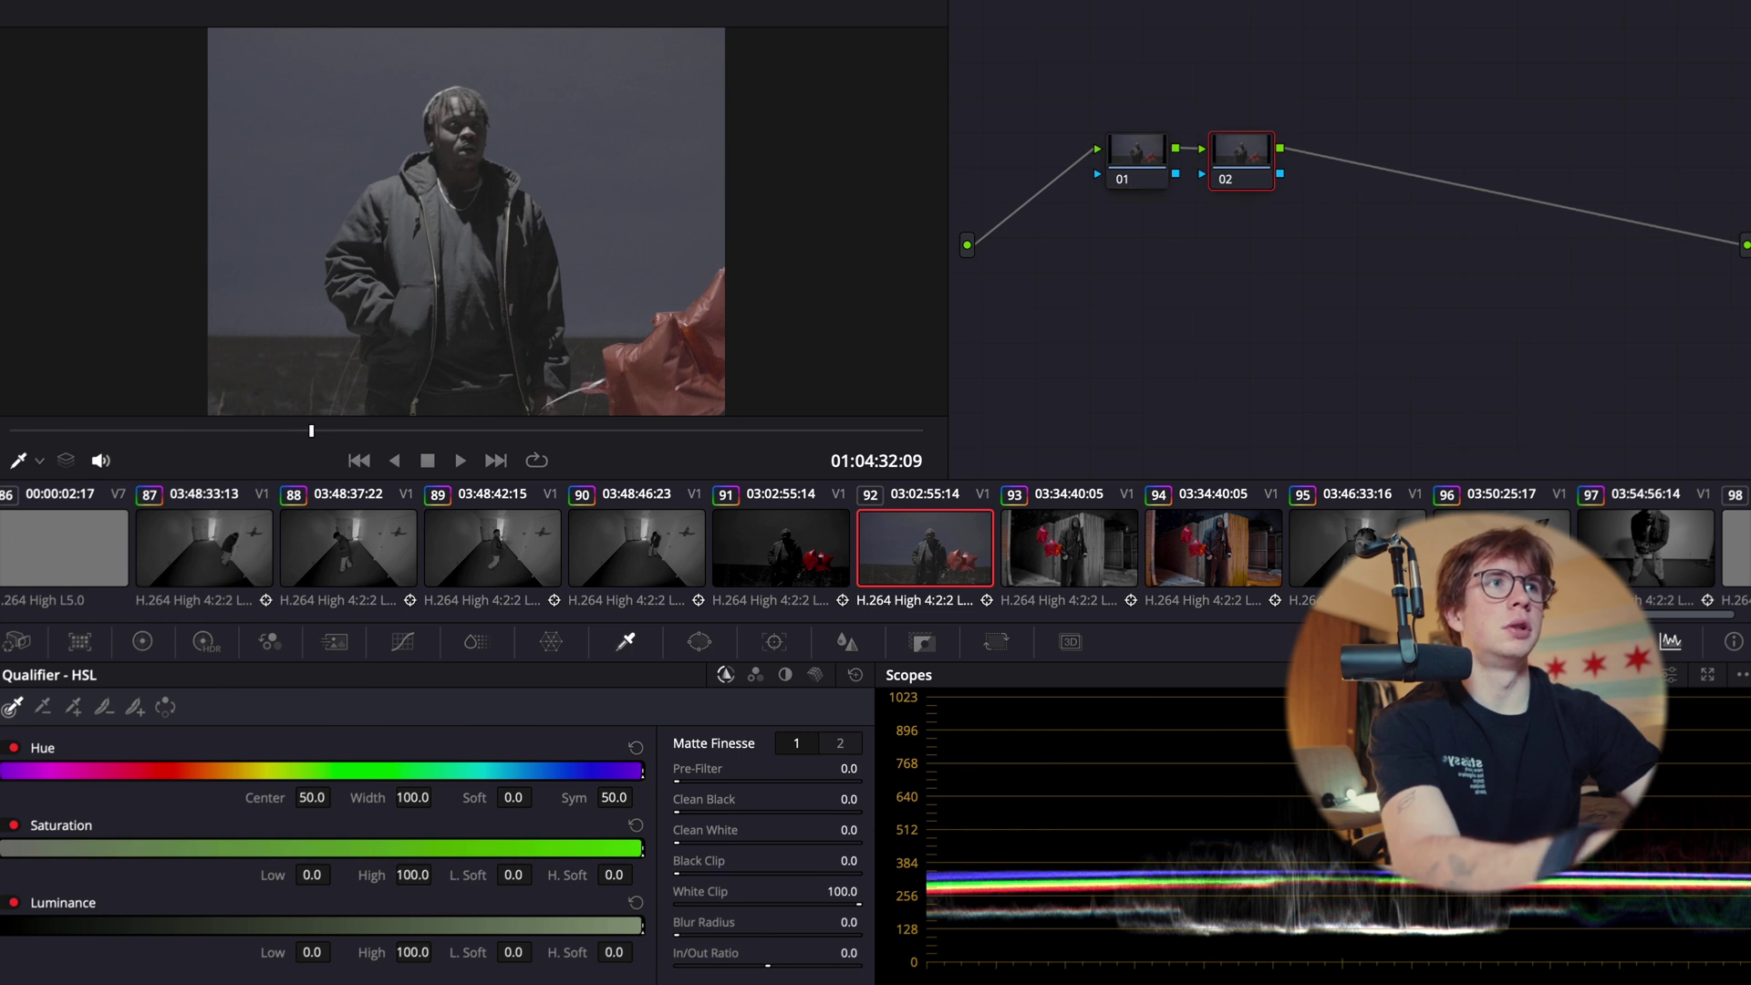
pyautogui.click(1561, 335)
pyautogui.click(1573, 161)
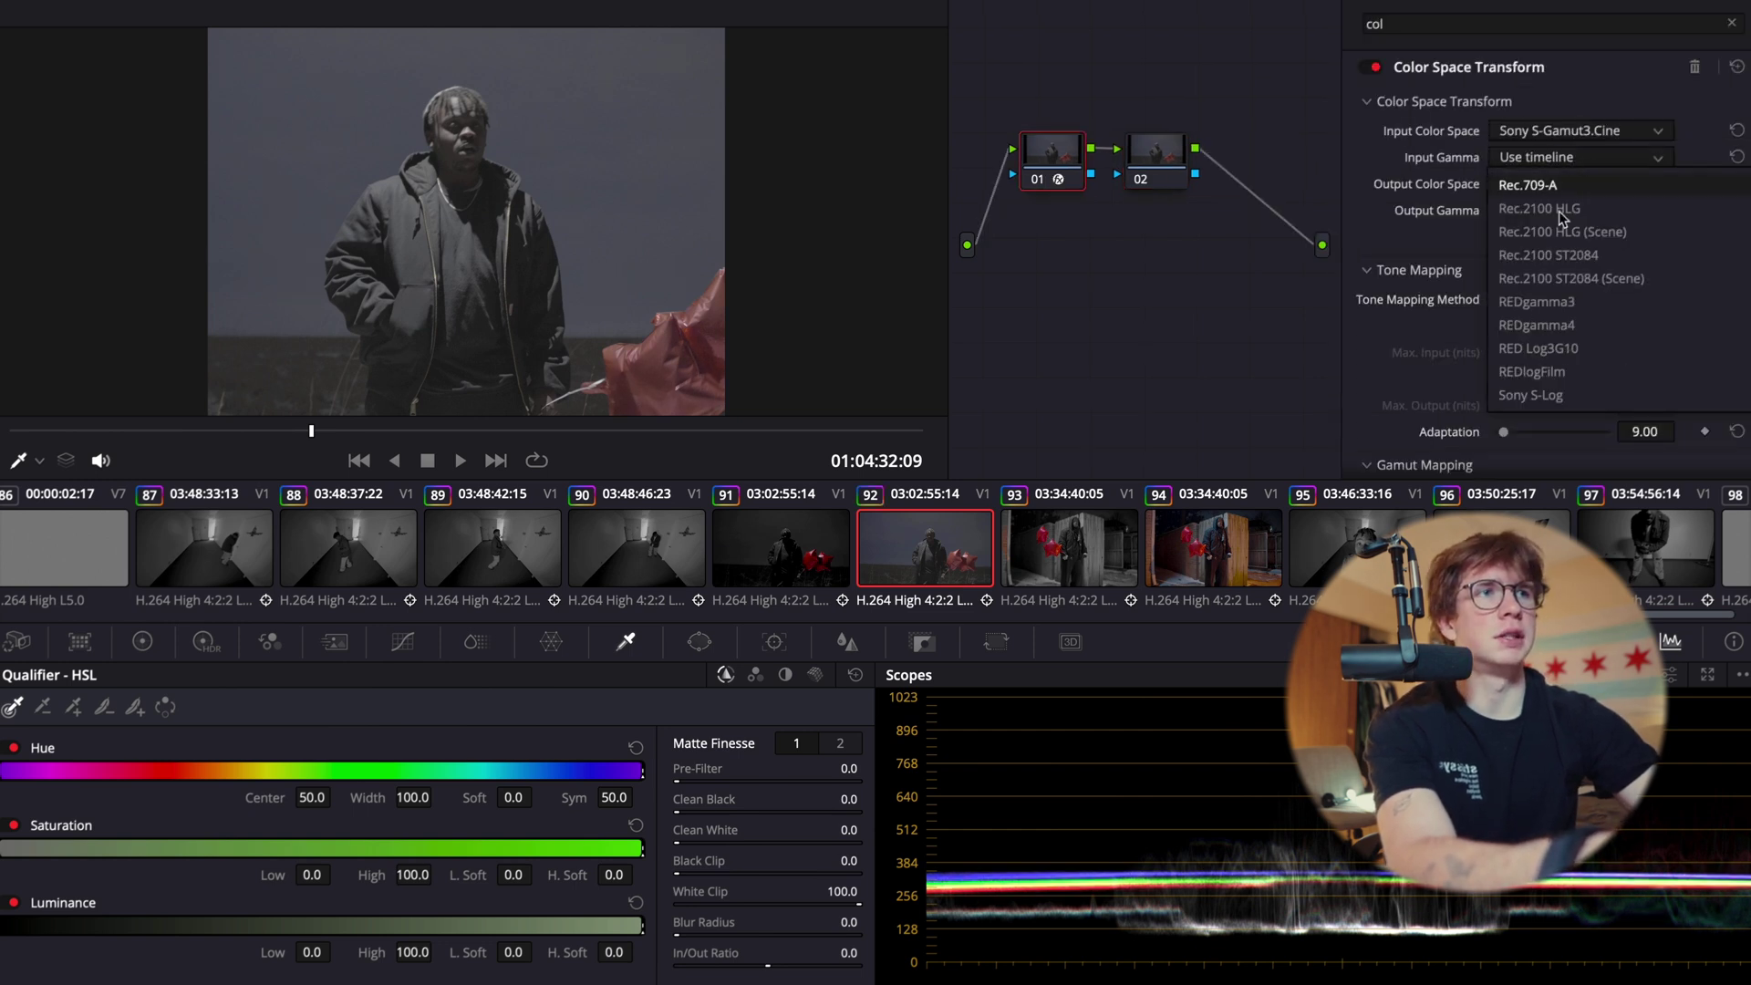
pyautogui.scroll(-3, 1548, 293)
pyautogui.click(1534, 302)
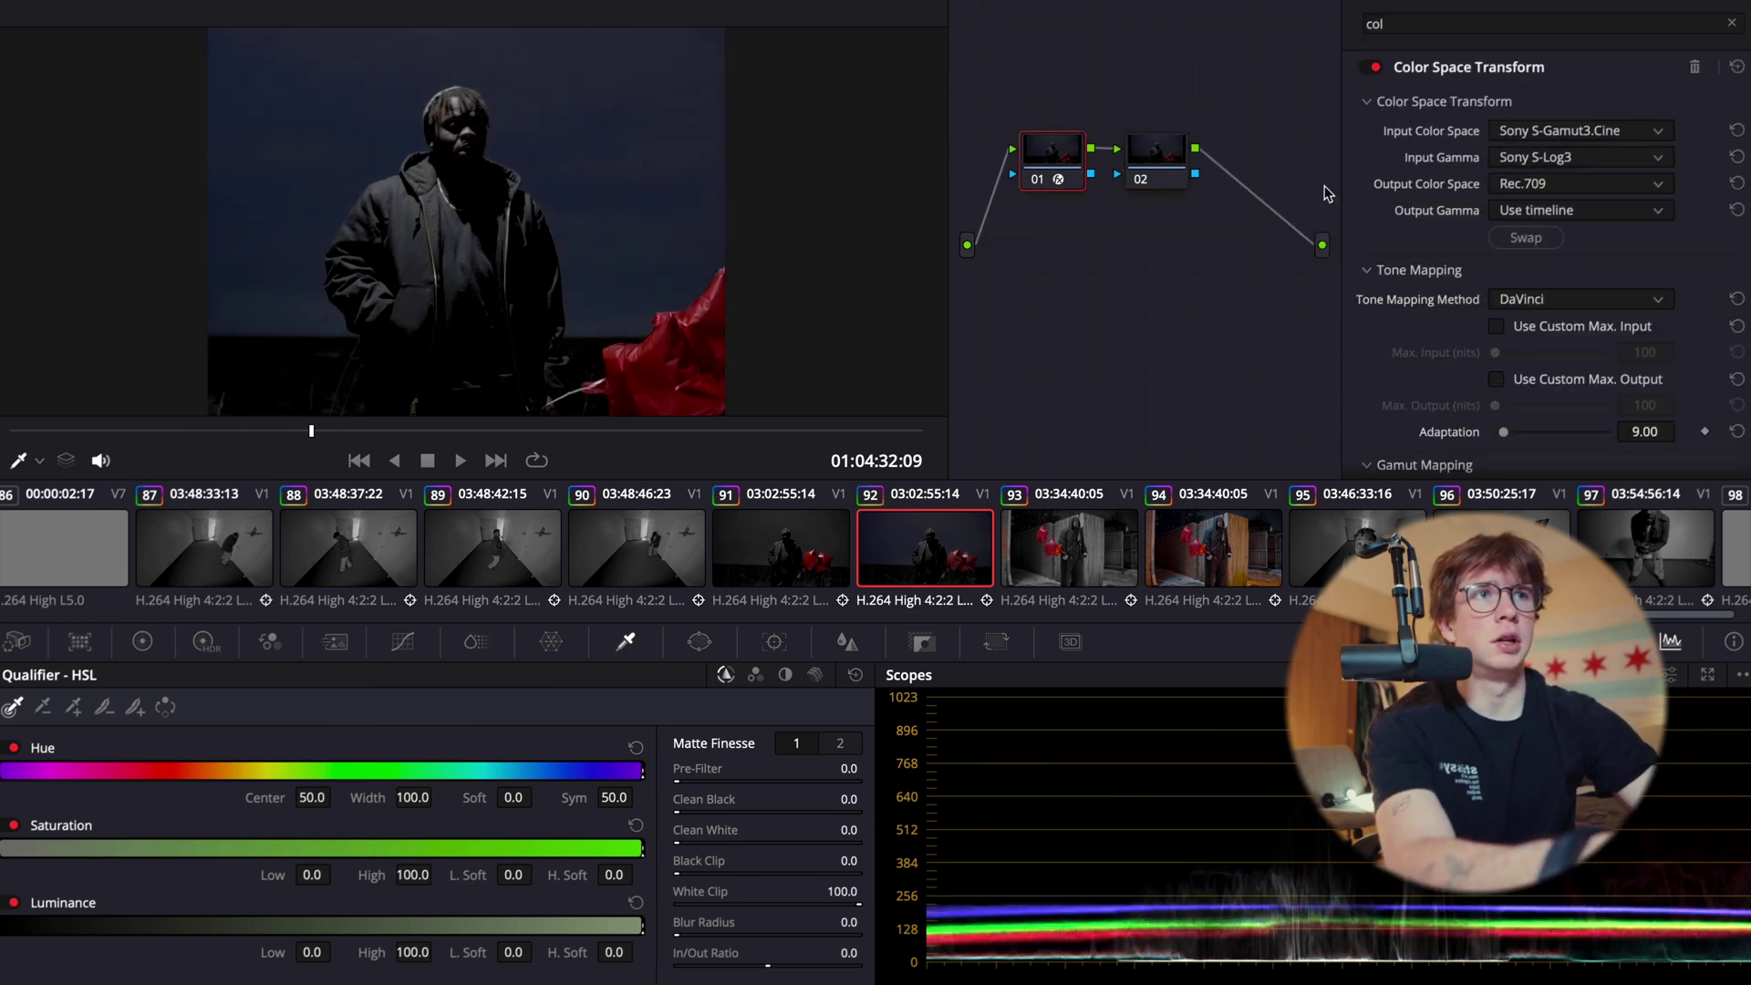
pyautogui.click(1147, 141)
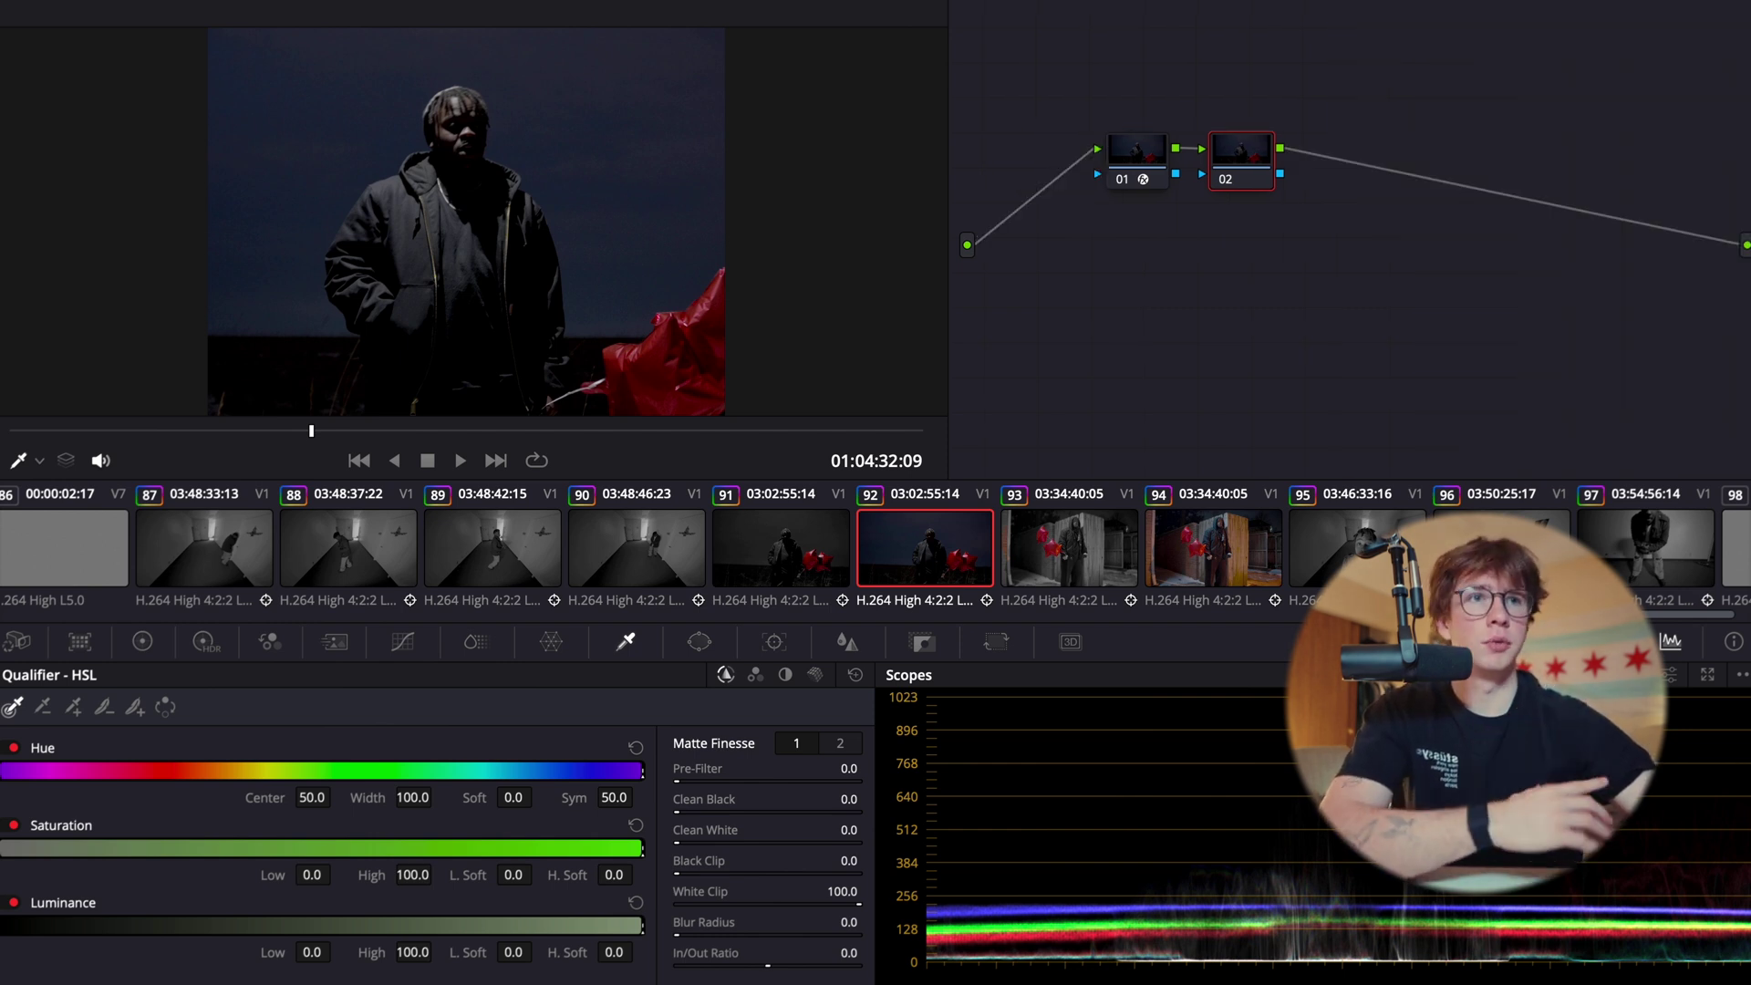
# - Boost red on node 02's Hue vs Sat curve, drop other hues to zero, and review playback
pyautogui.click(402, 641)
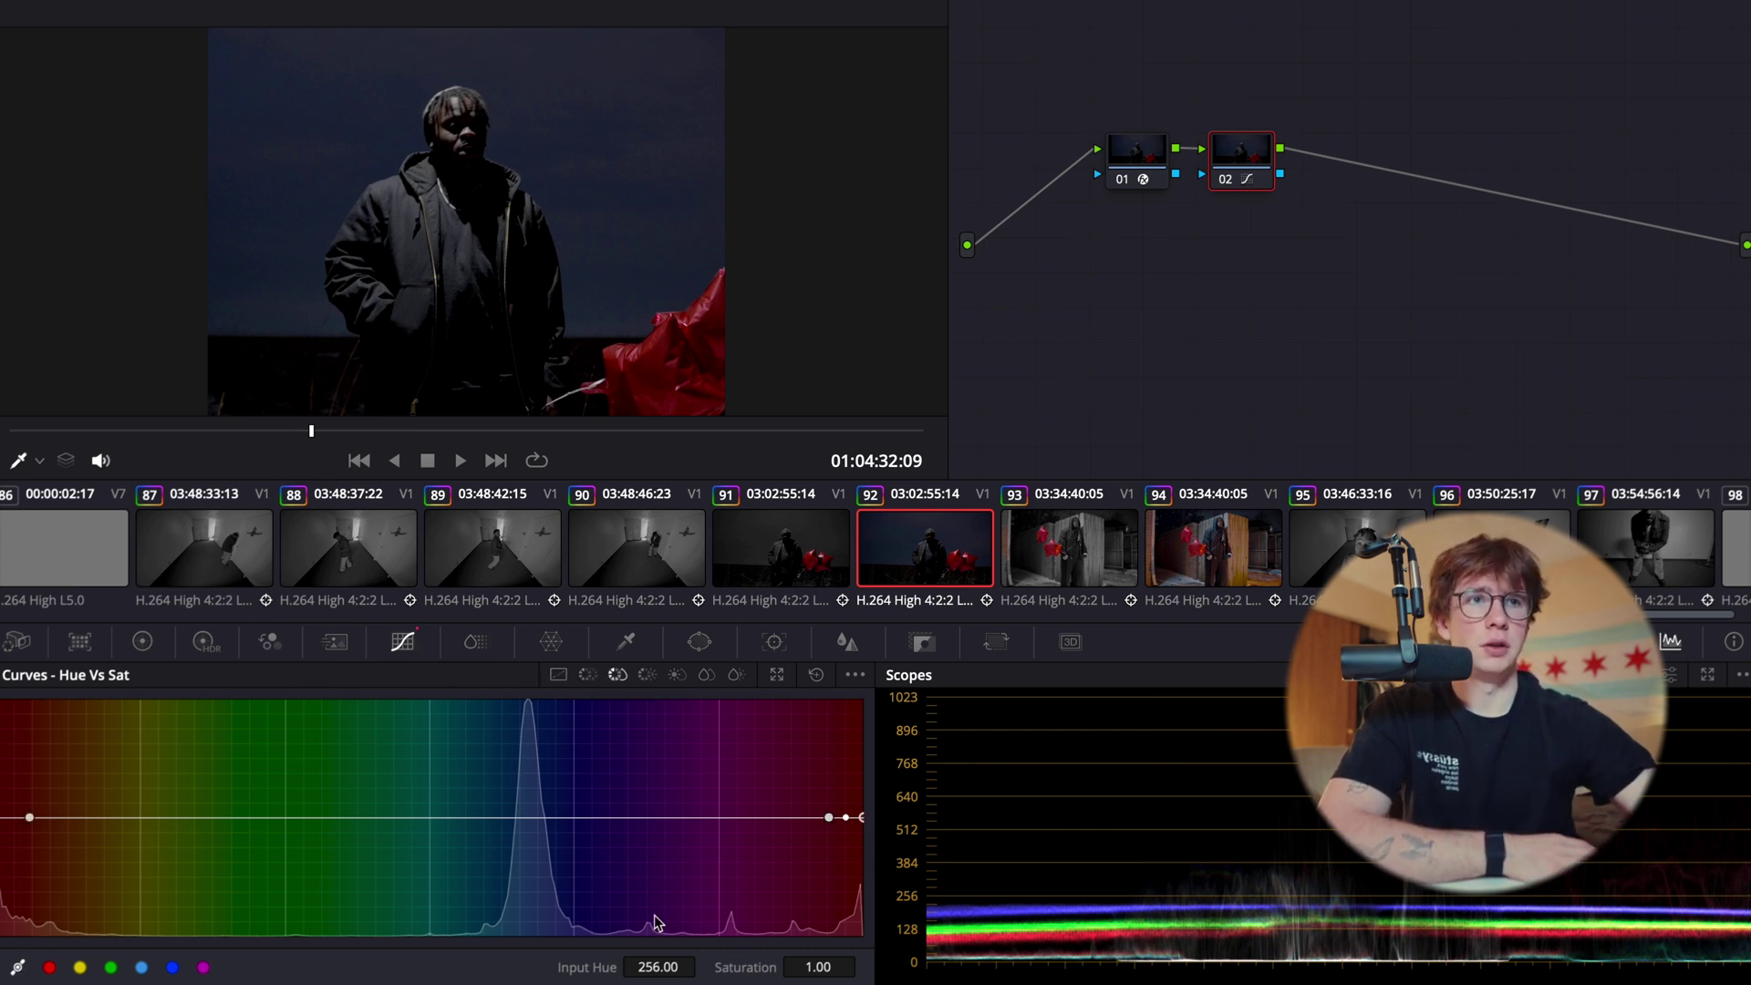
pyautogui.moveTo(845, 817); pyautogui.dragTo(856, 703)
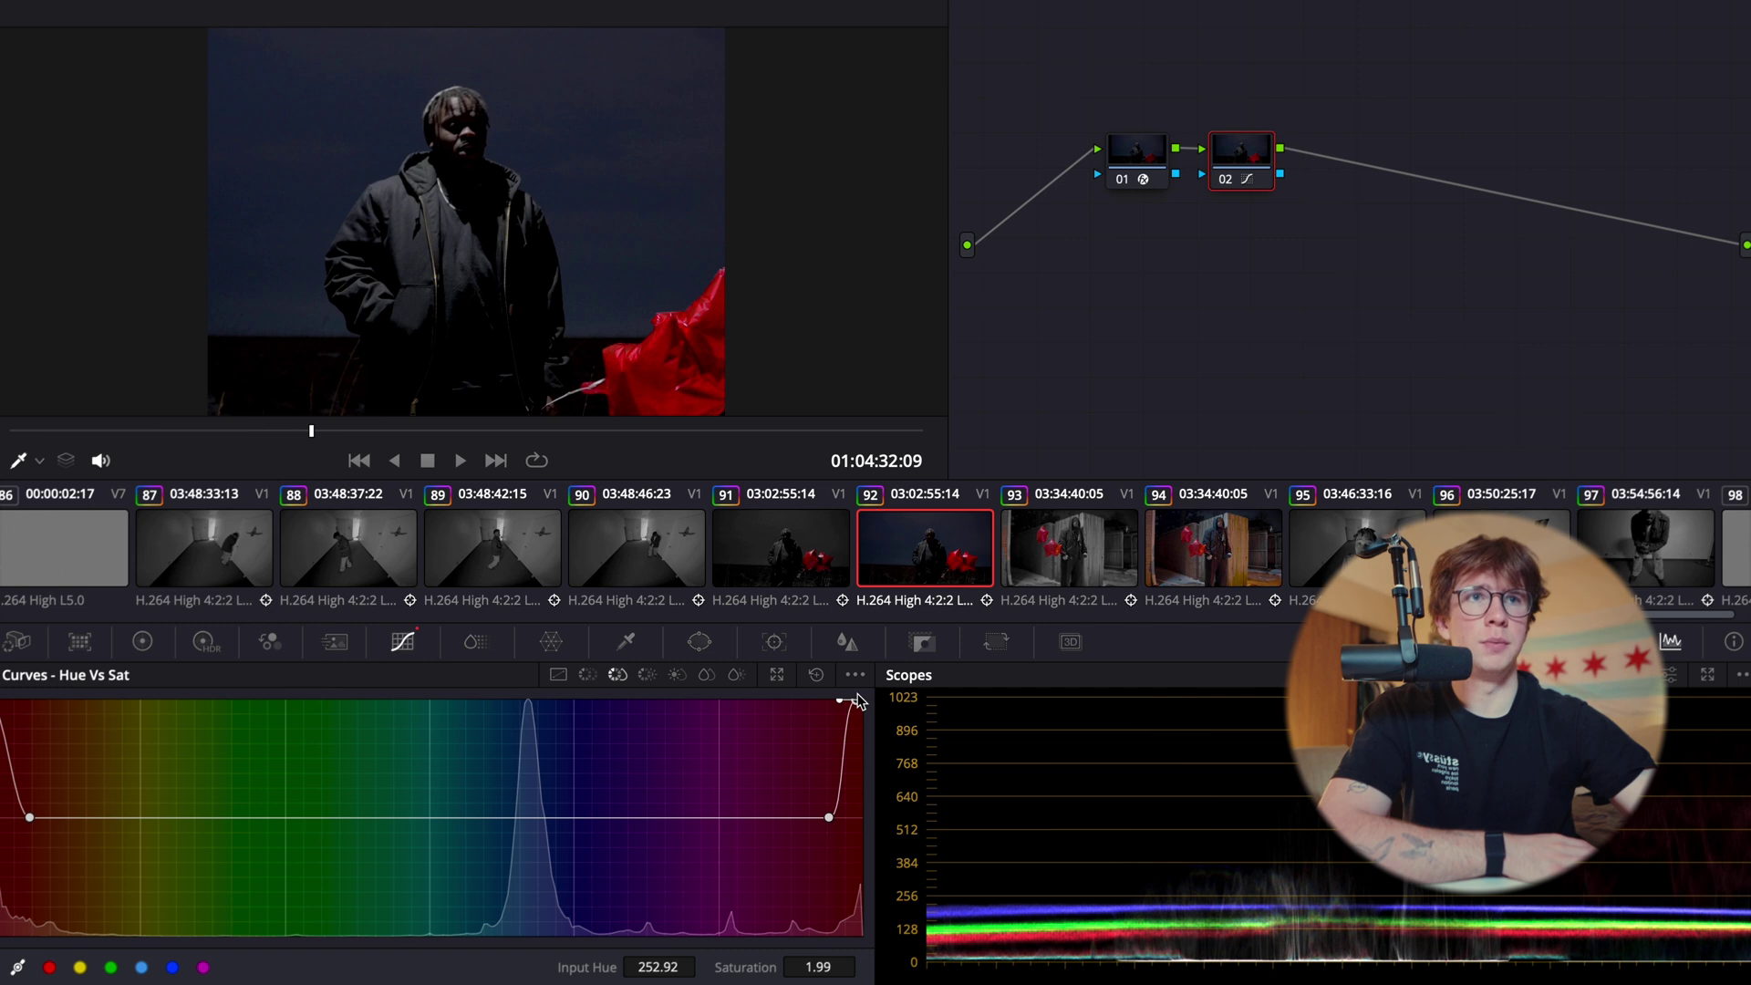
pyautogui.moveTo(830, 820); pyautogui.dragTo(819, 928)
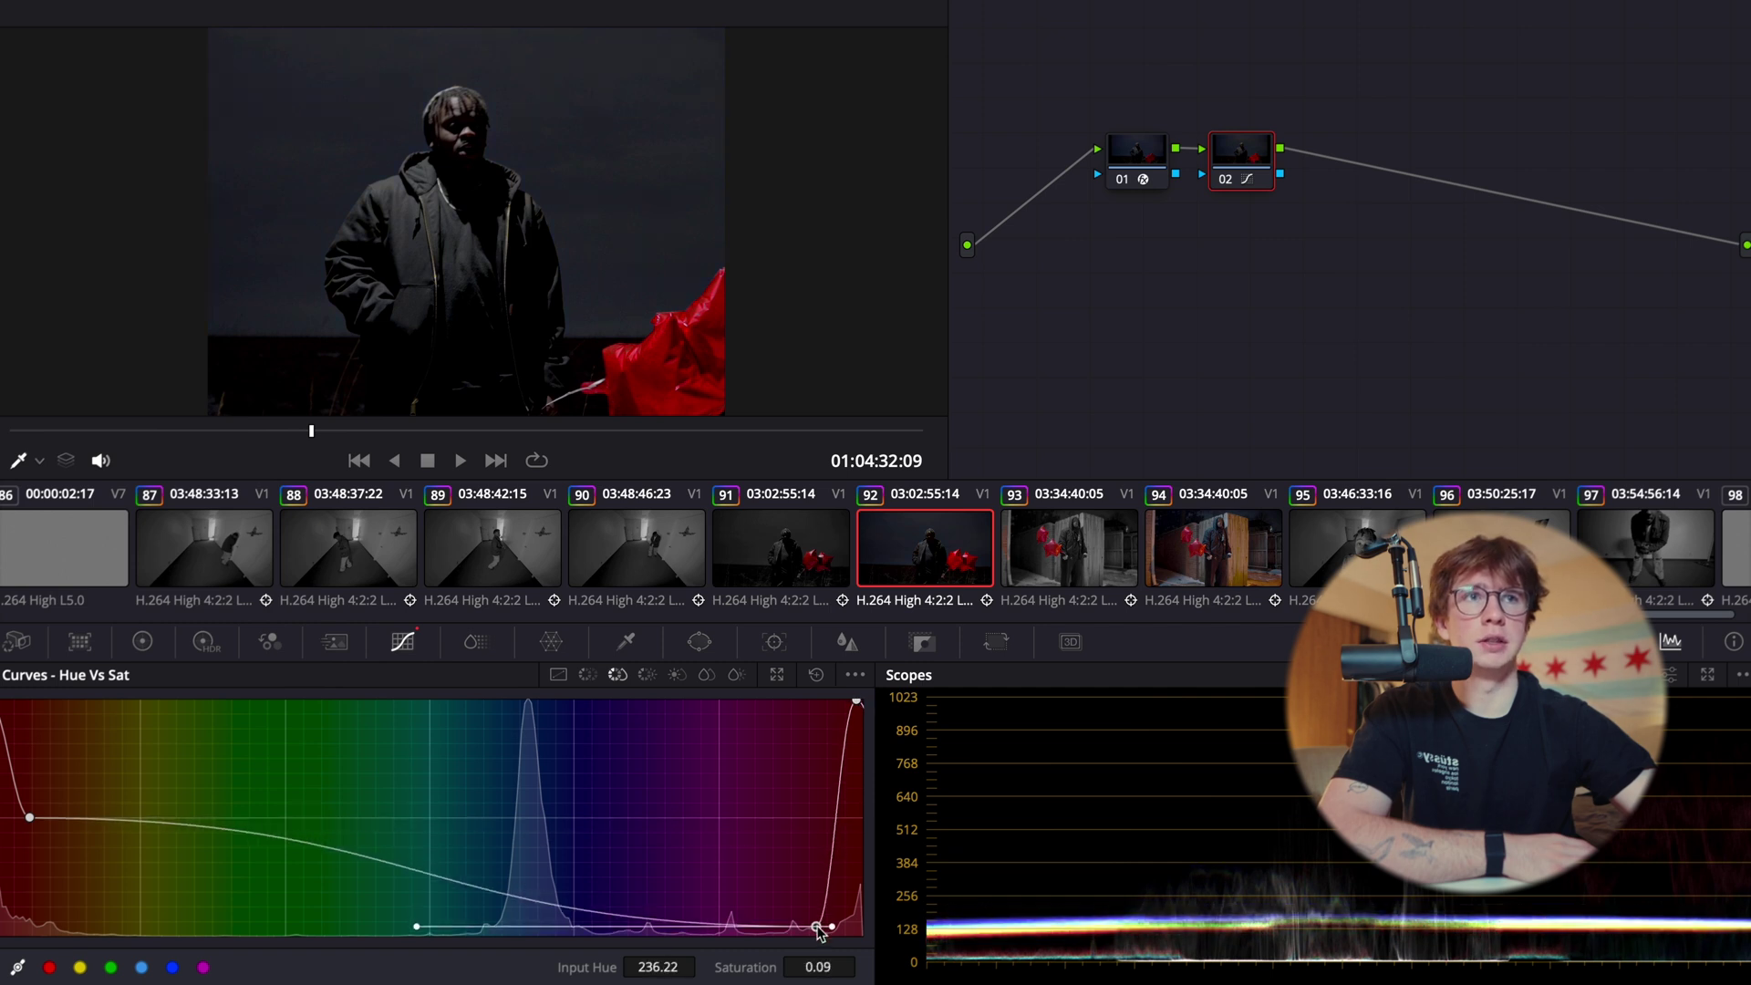
pyautogui.moveTo(28, 816); pyautogui.dragTo(22, 974)
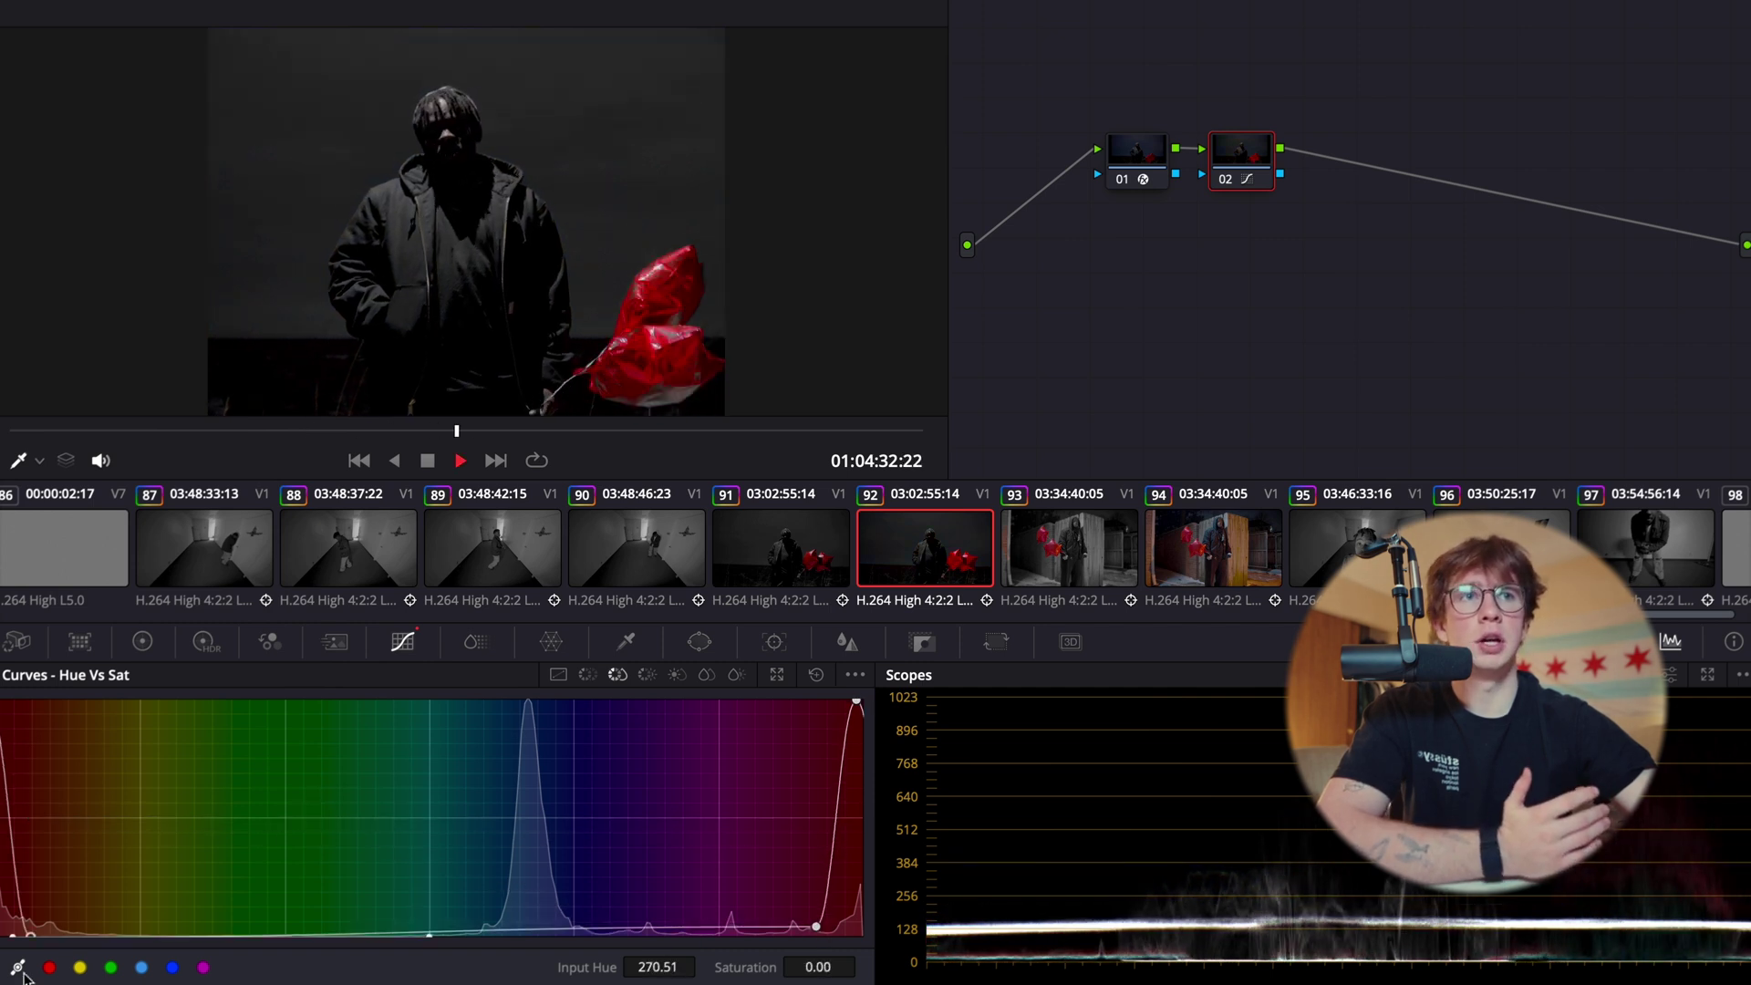
pyautogui.press('space')
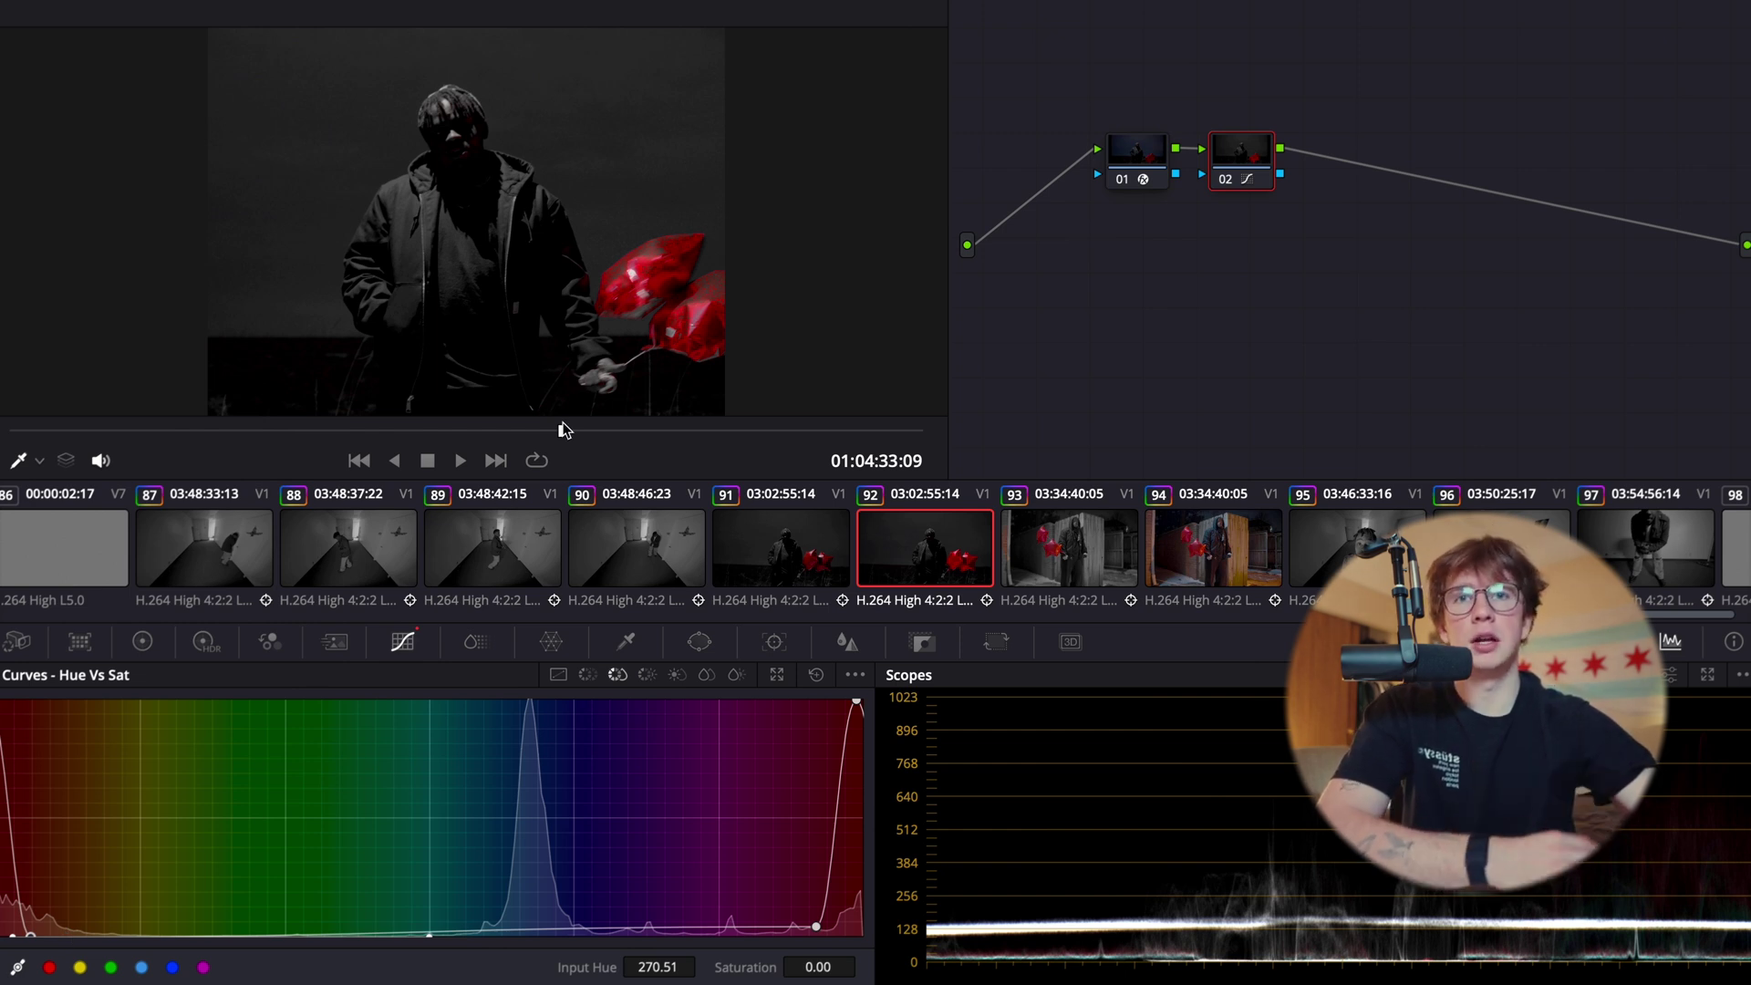
pyautogui.moveTo(559, 434)
pyautogui.mouseDown()
pyautogui.moveTo(477, 422)
pyautogui.moveTo(539, 392)
pyautogui.mouseUp()
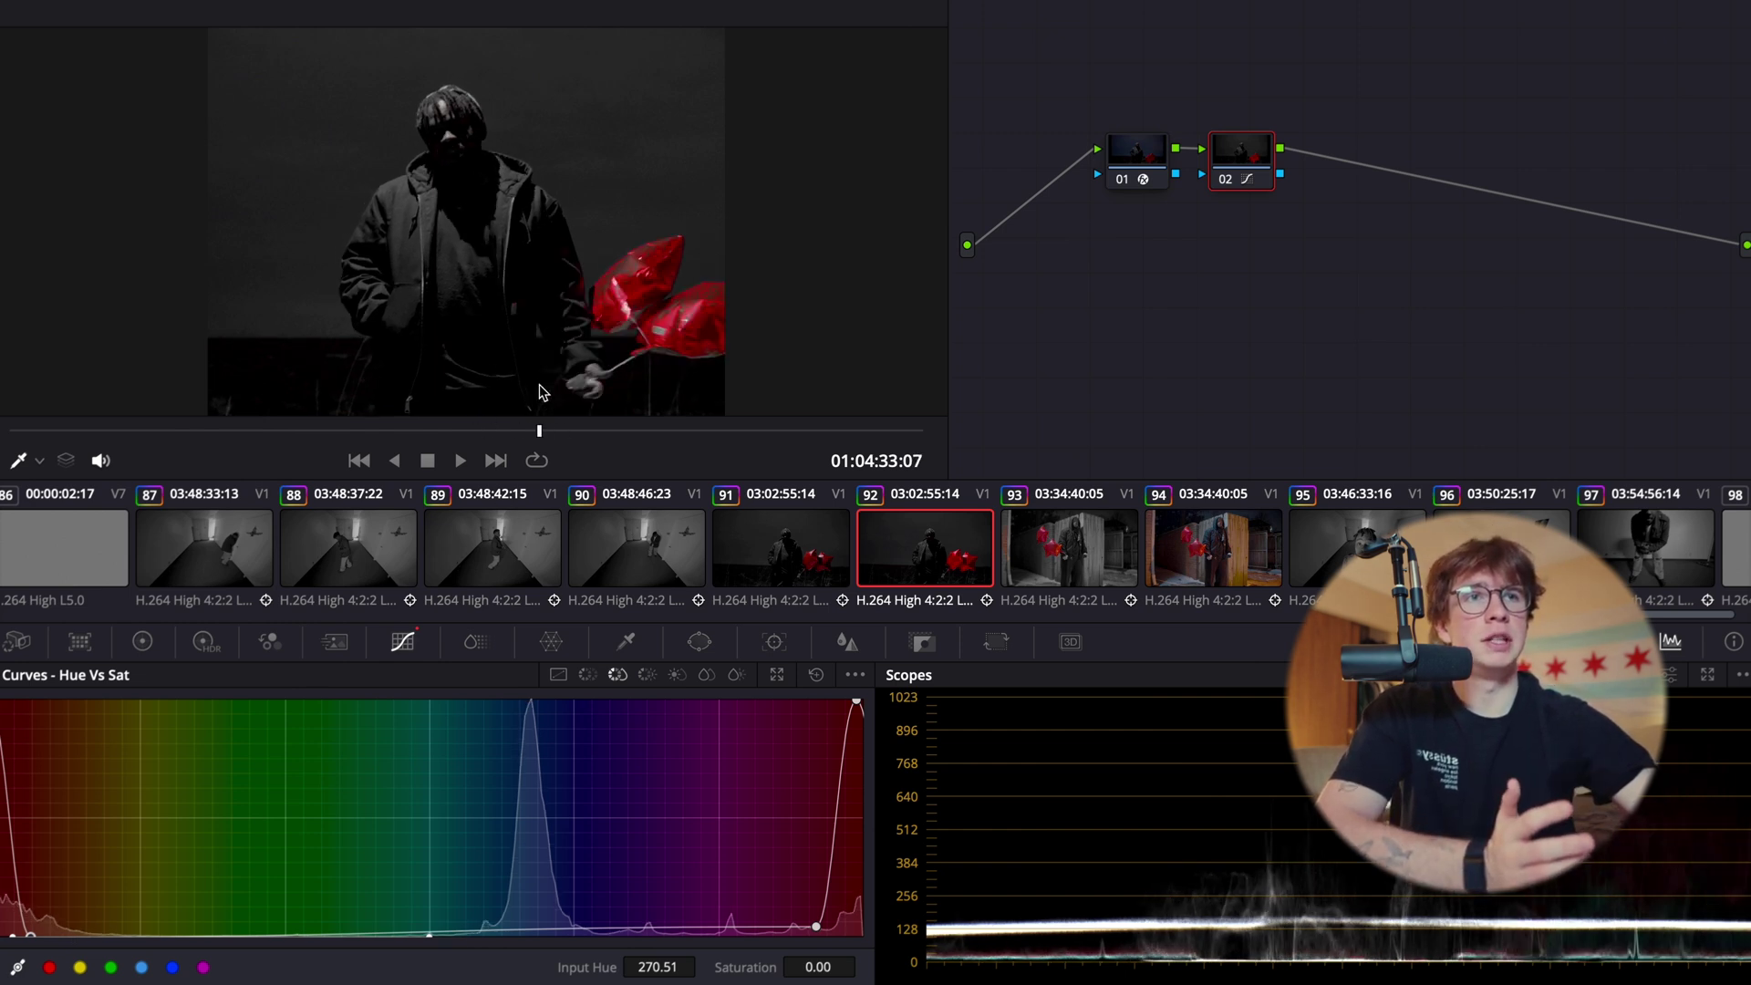
pyautogui.scroll(3, 721, 239)
pyautogui.scroll(-3, 715, 234)
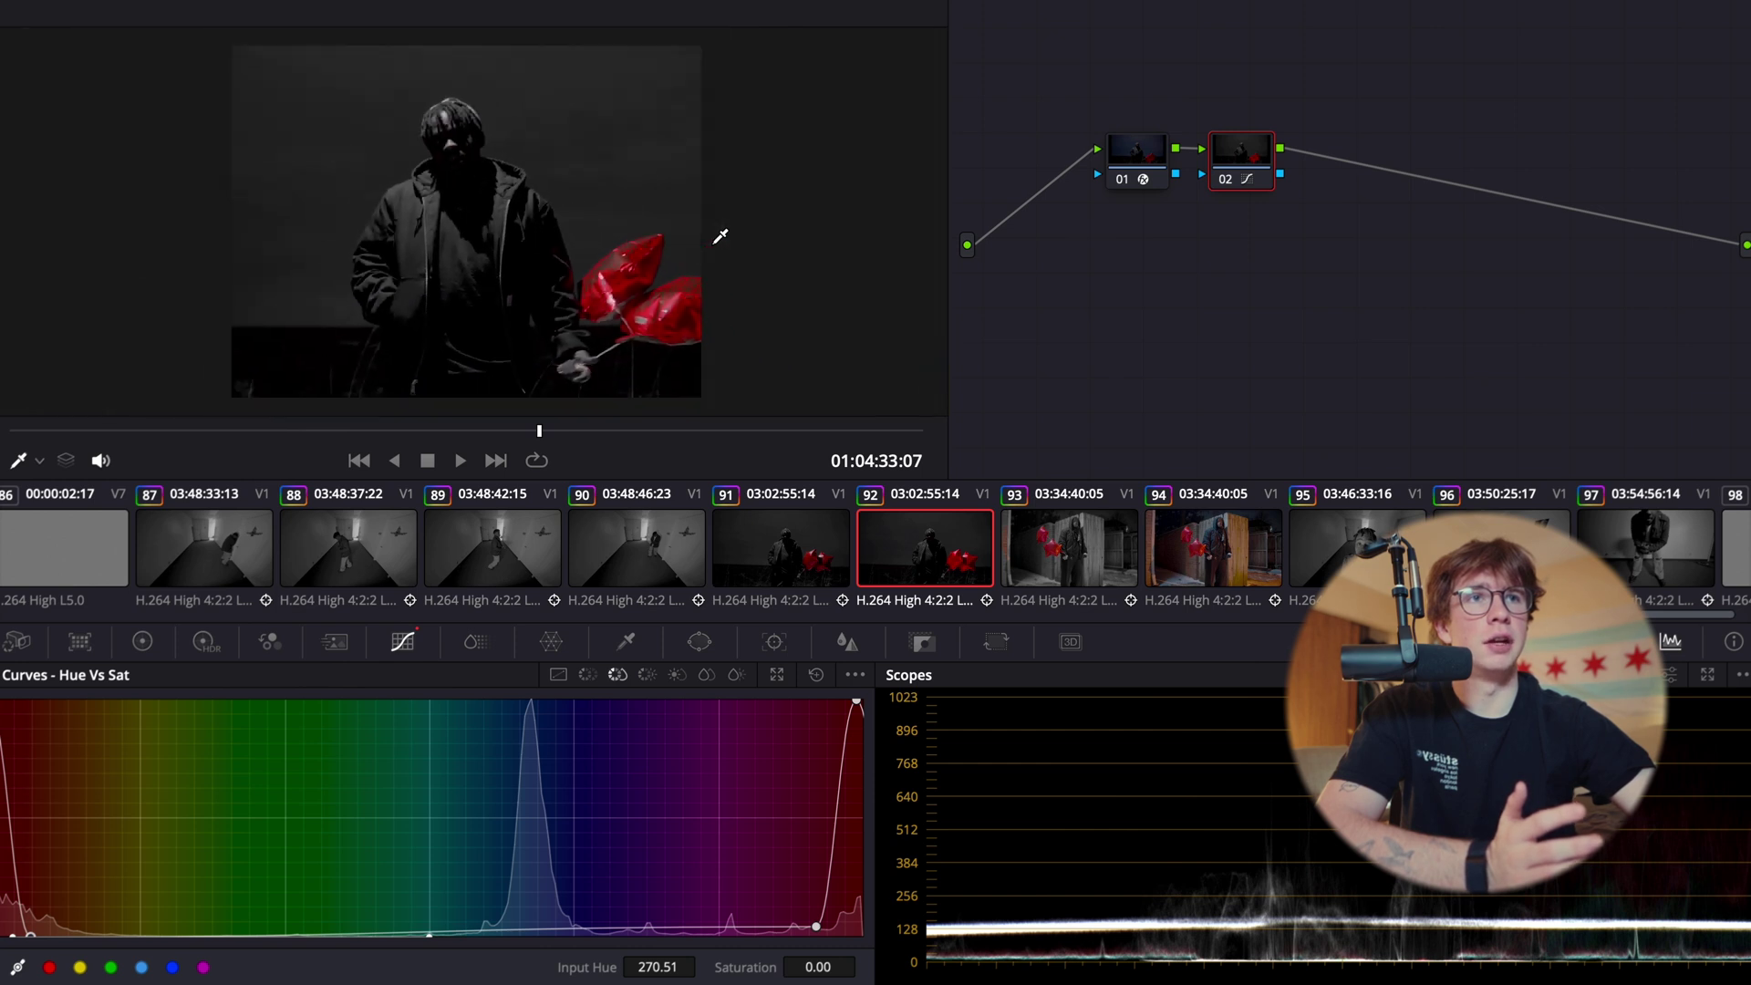
pyautogui.scroll(3, 645, 274)
pyautogui.scroll(-1, 650, 272)
pyautogui.scroll(-1, 649, 273)
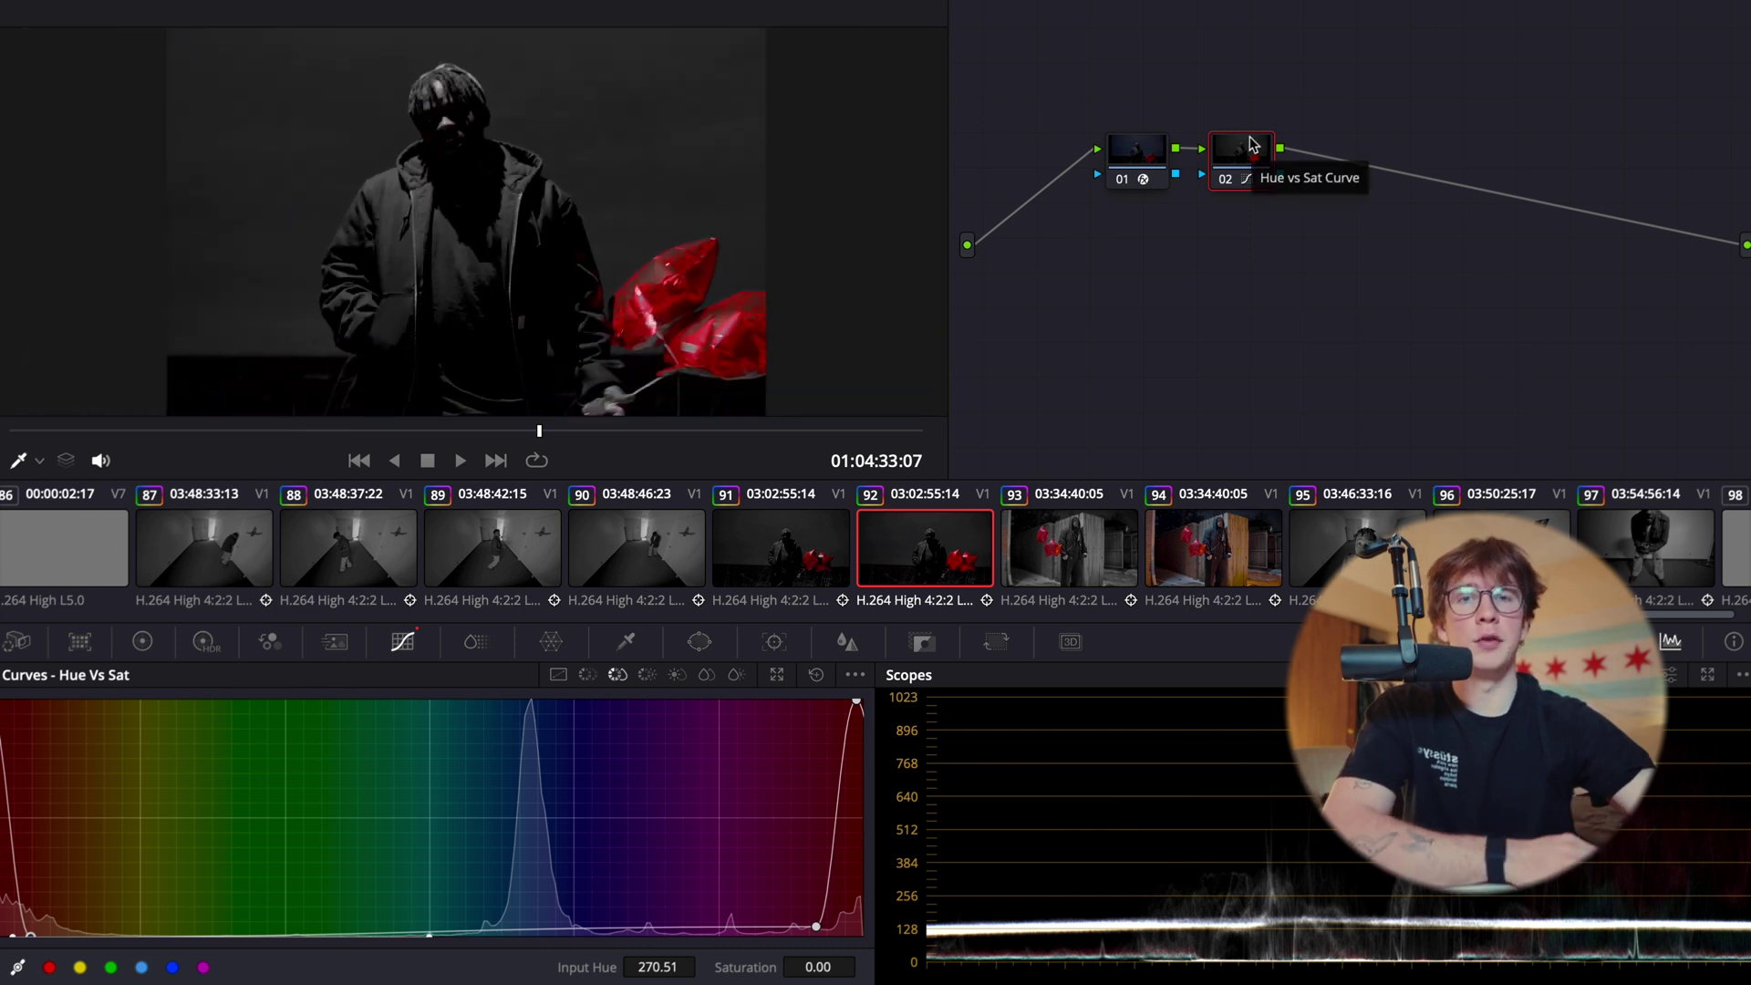
# - Replace the Hue vs Sat node with a fresh serial node set to Monochrome in RGB Mixer
pyautogui.hotkey('ctrl', 't')
pyautogui.press('Delete')
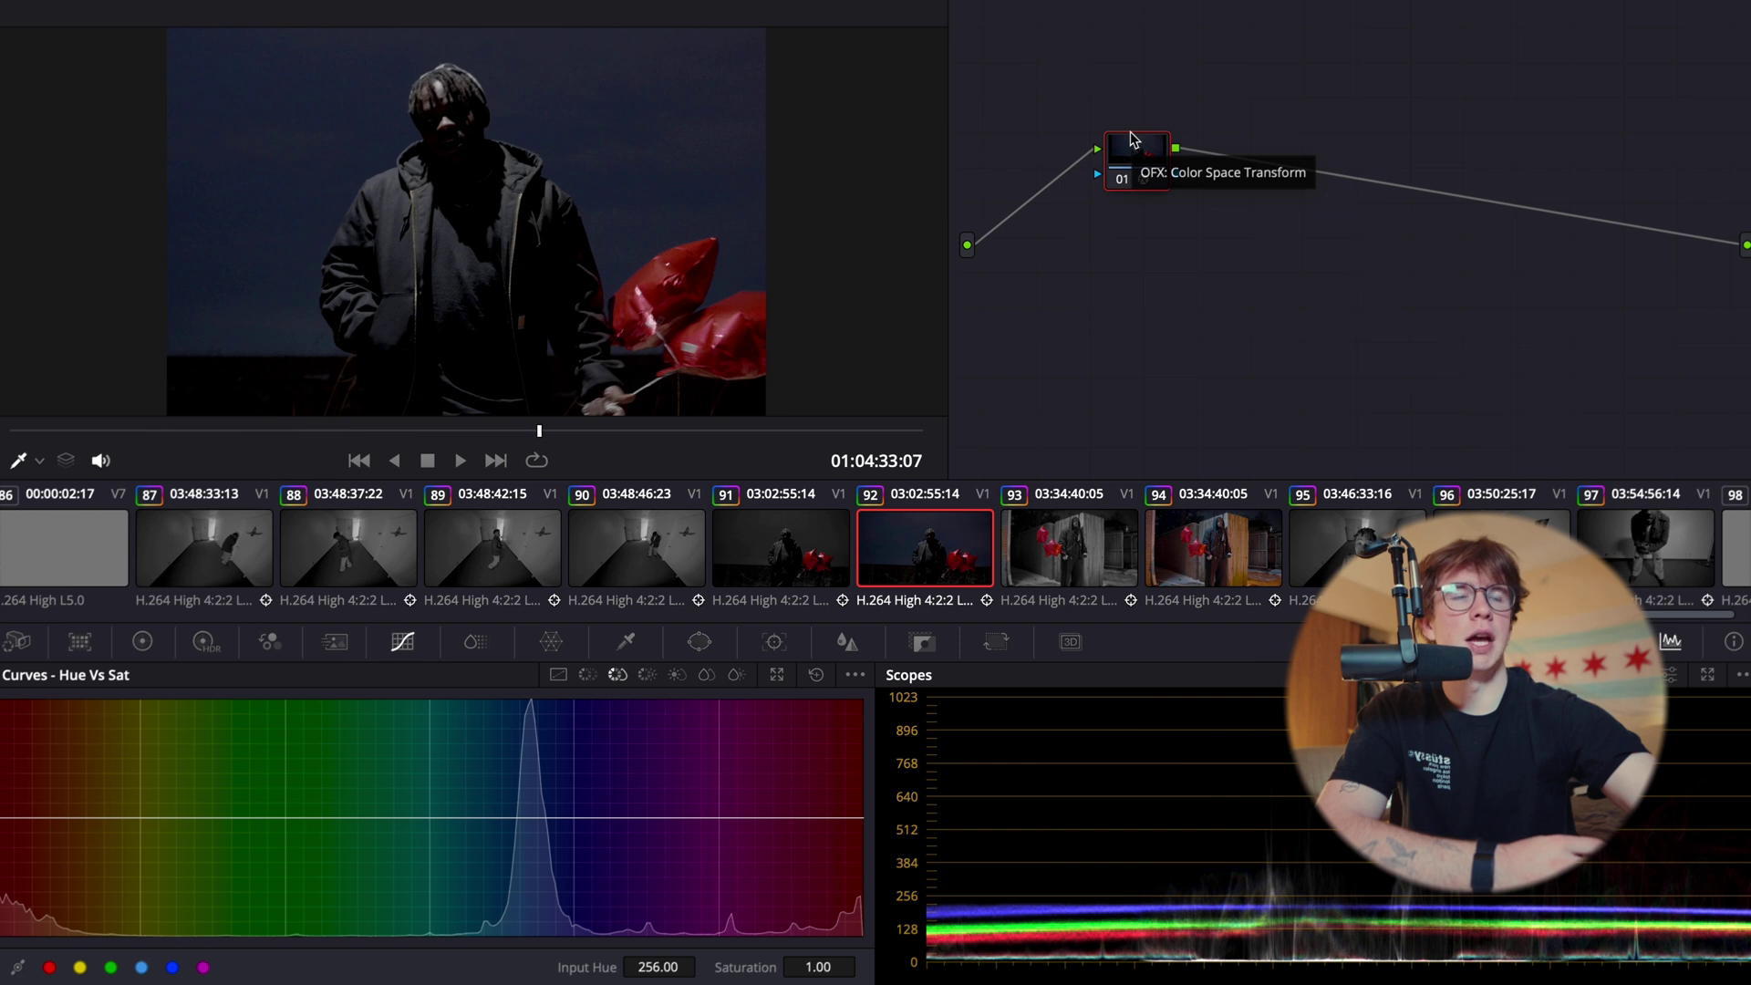
pyautogui.hotkey('alt', 's')
pyautogui.hotkey('ctrl', '-')
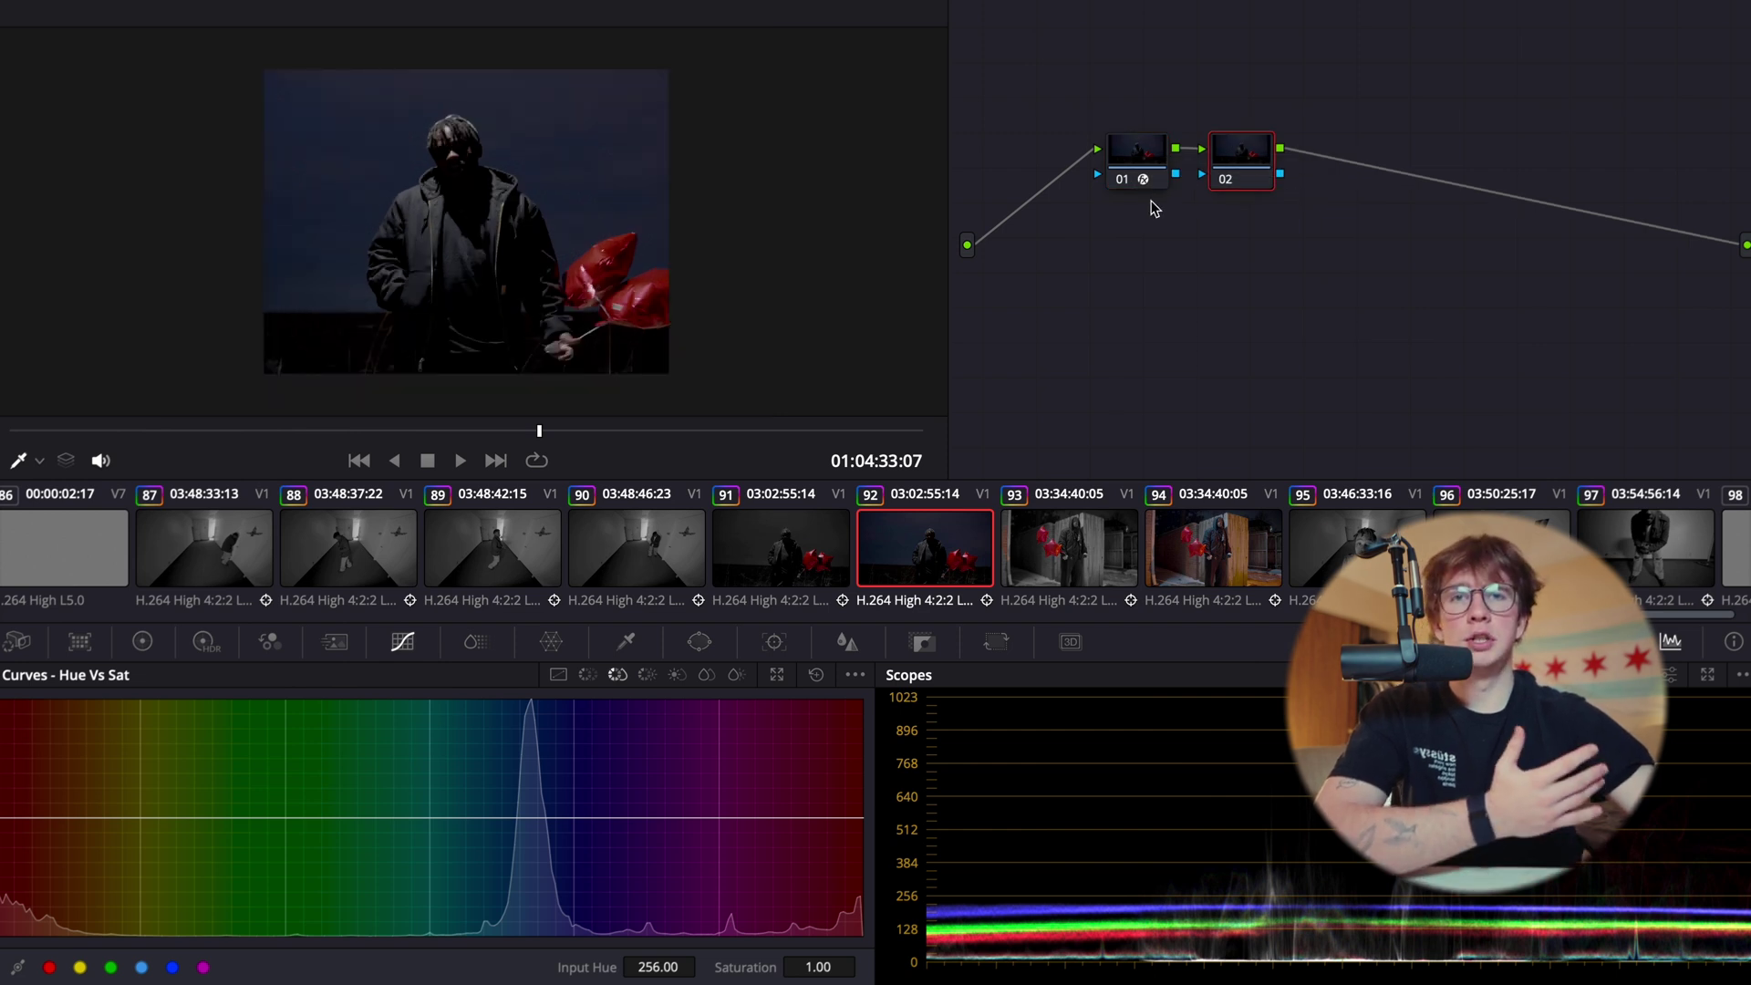
pyautogui.click(270, 642)
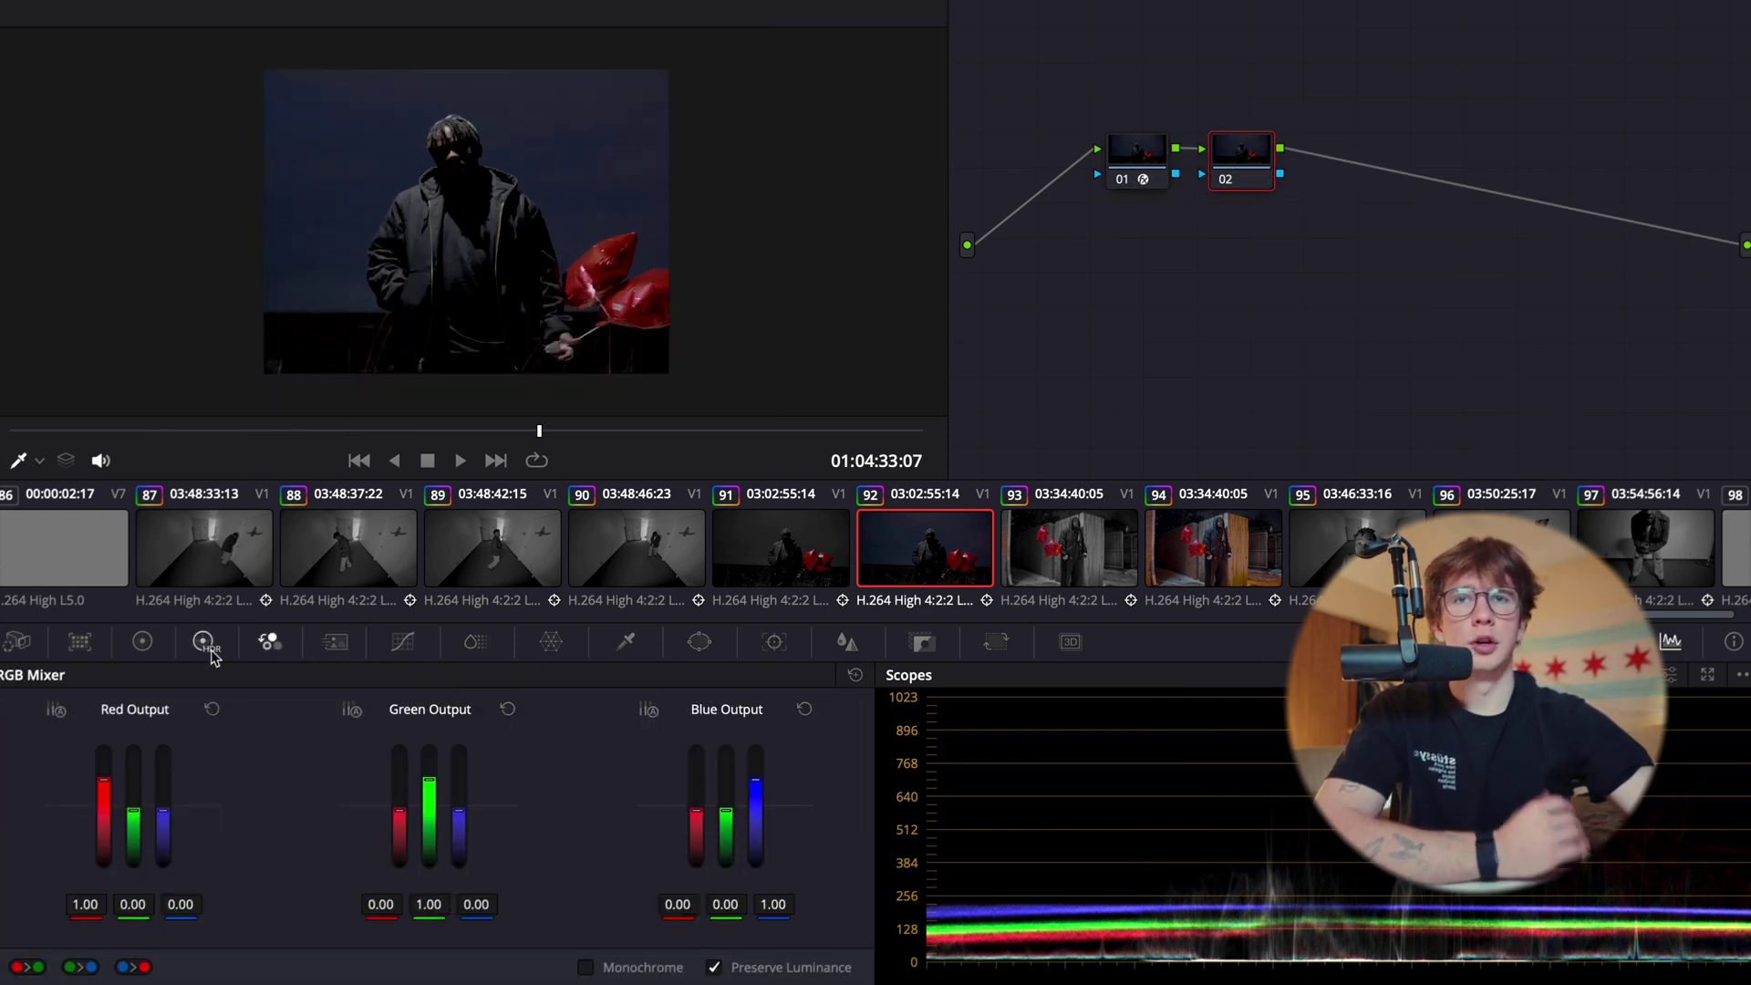
pyautogui.click(588, 967)
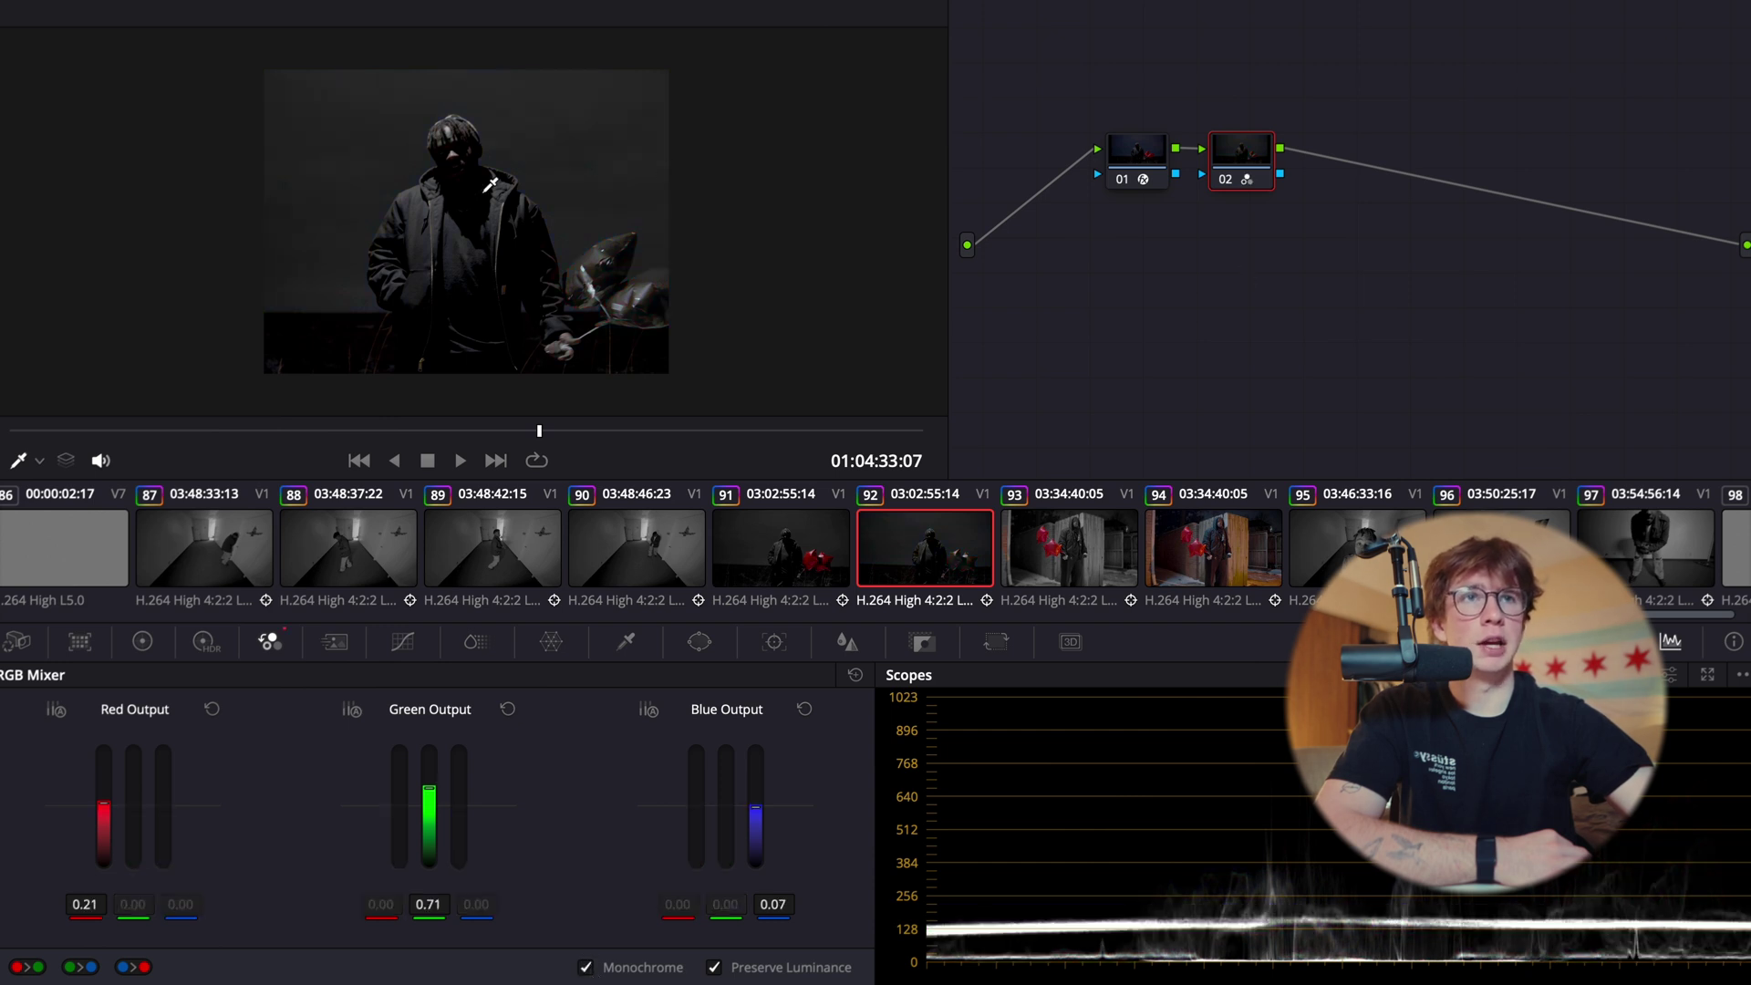
# - Add a layer node beside node 02 and eyedrop the red balloon in the Qualifier
pyautogui.hotkey('shift', 'z')
pyautogui.rightClick(1239, 165)
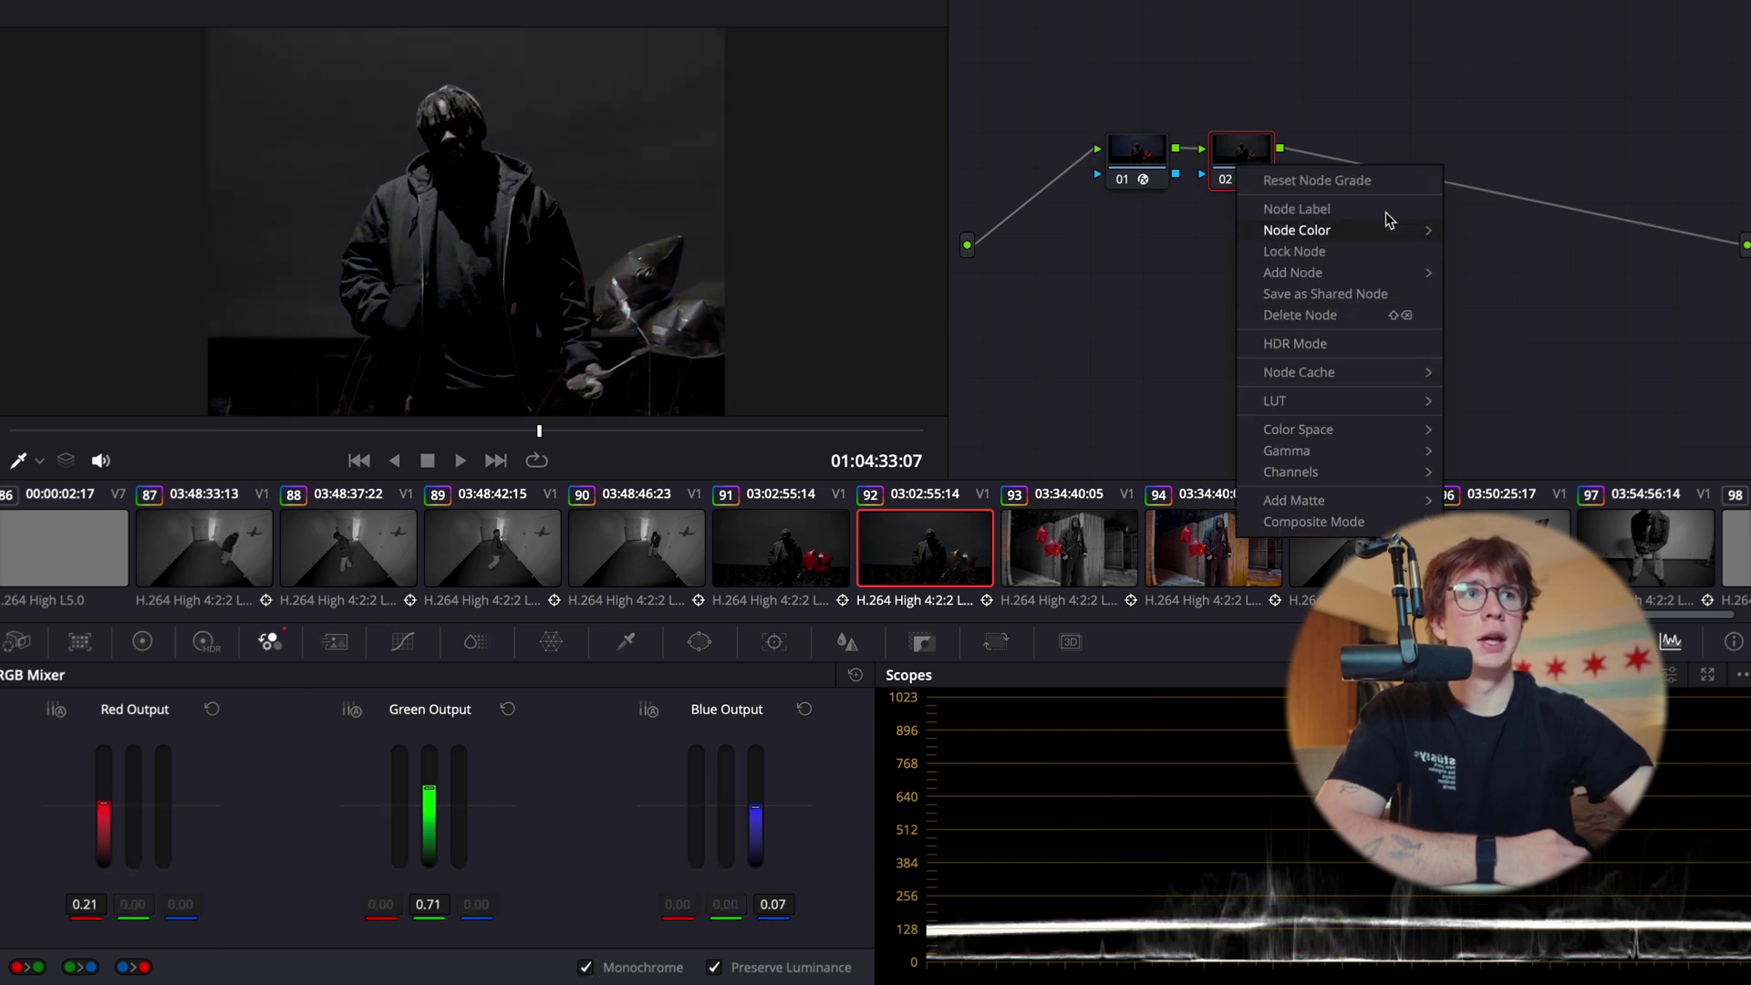
pyautogui.moveTo(1294, 273)
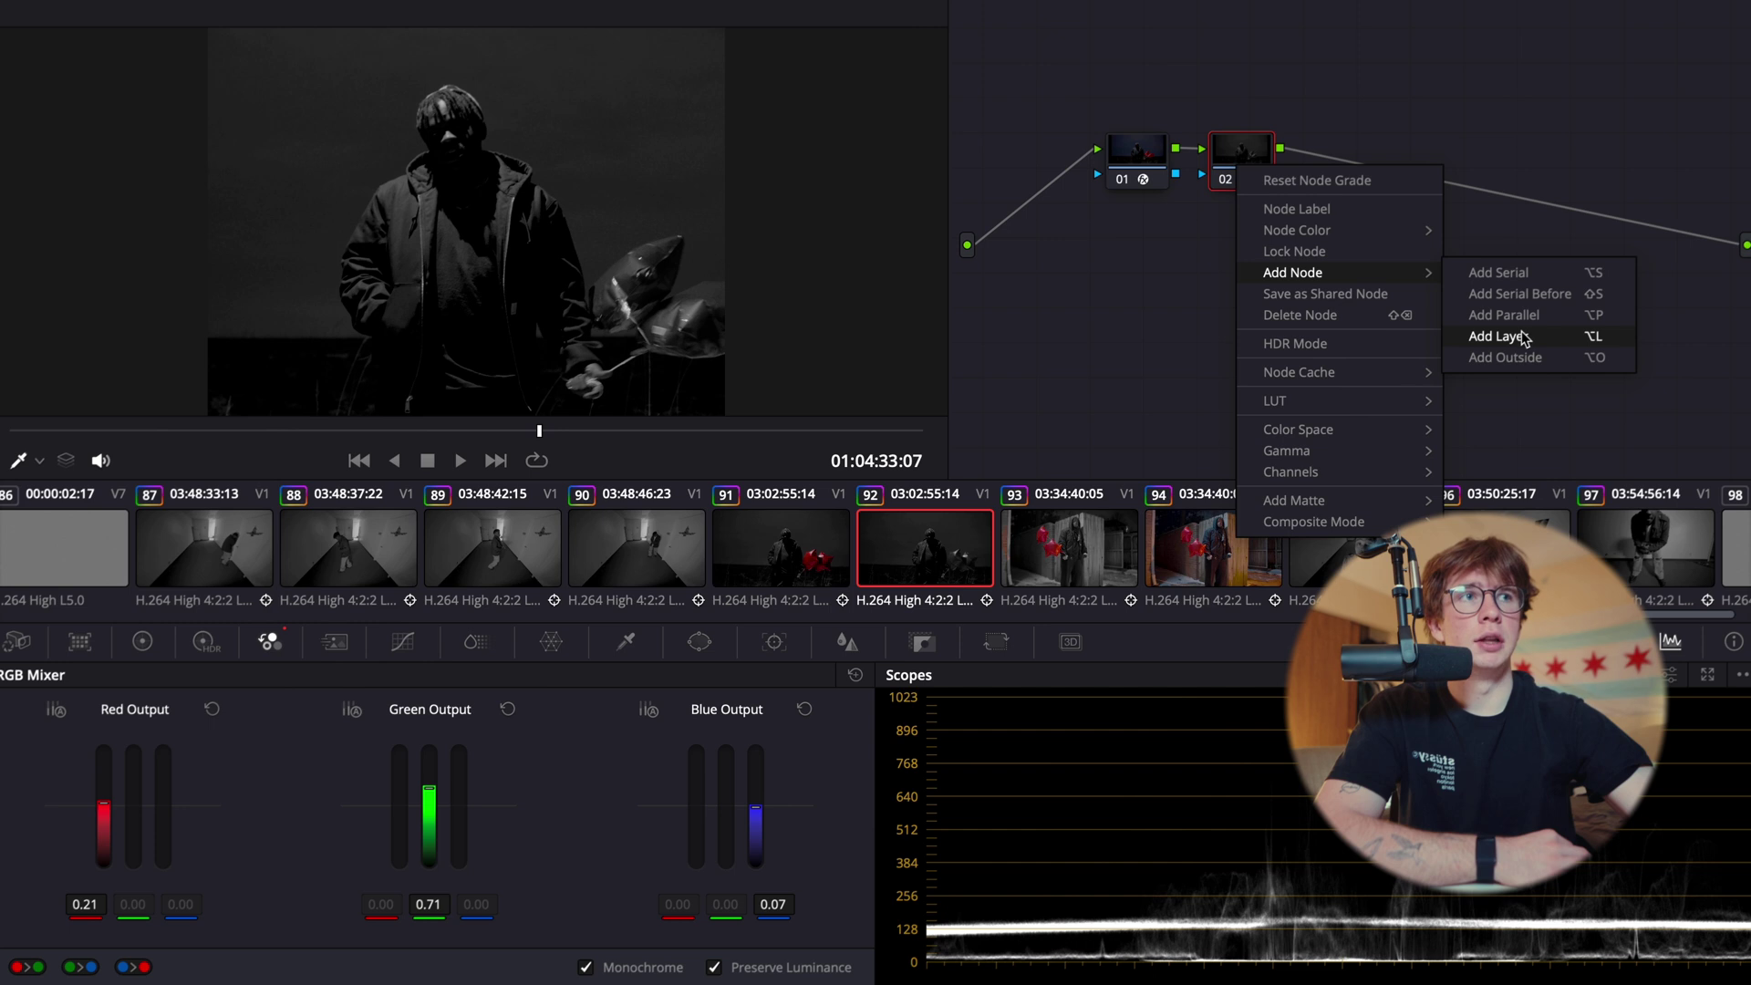
pyautogui.click(1501, 336)
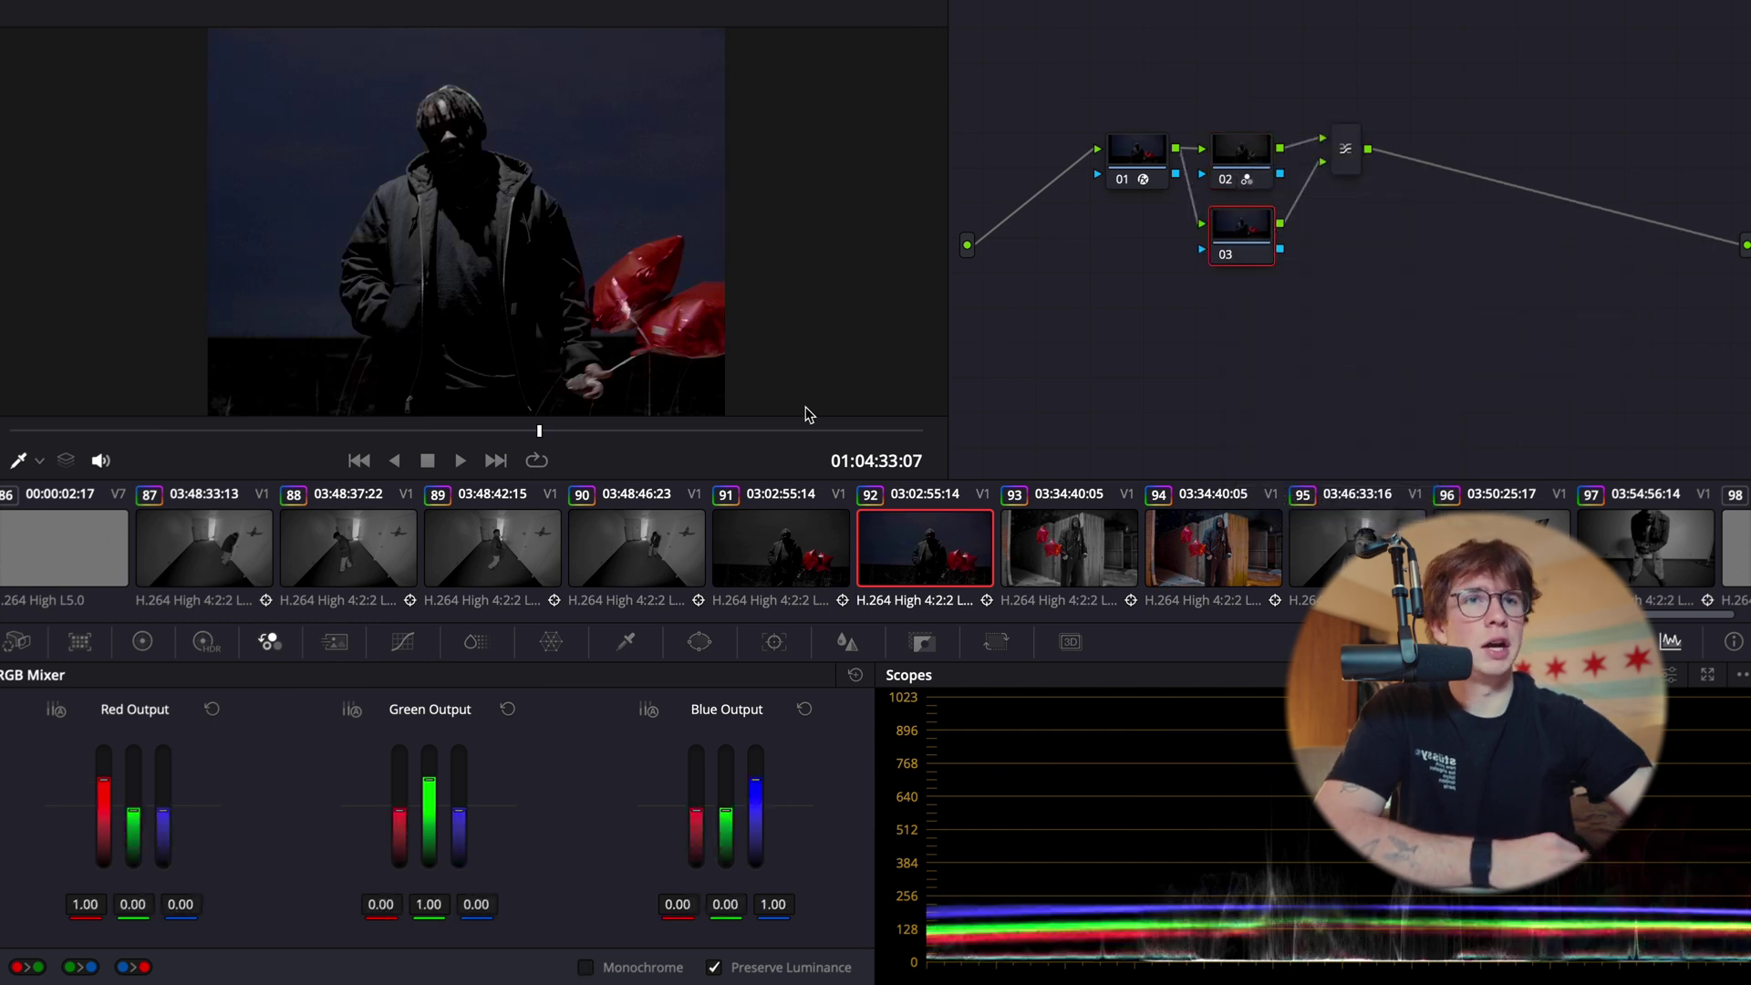
pyautogui.click(625, 642)
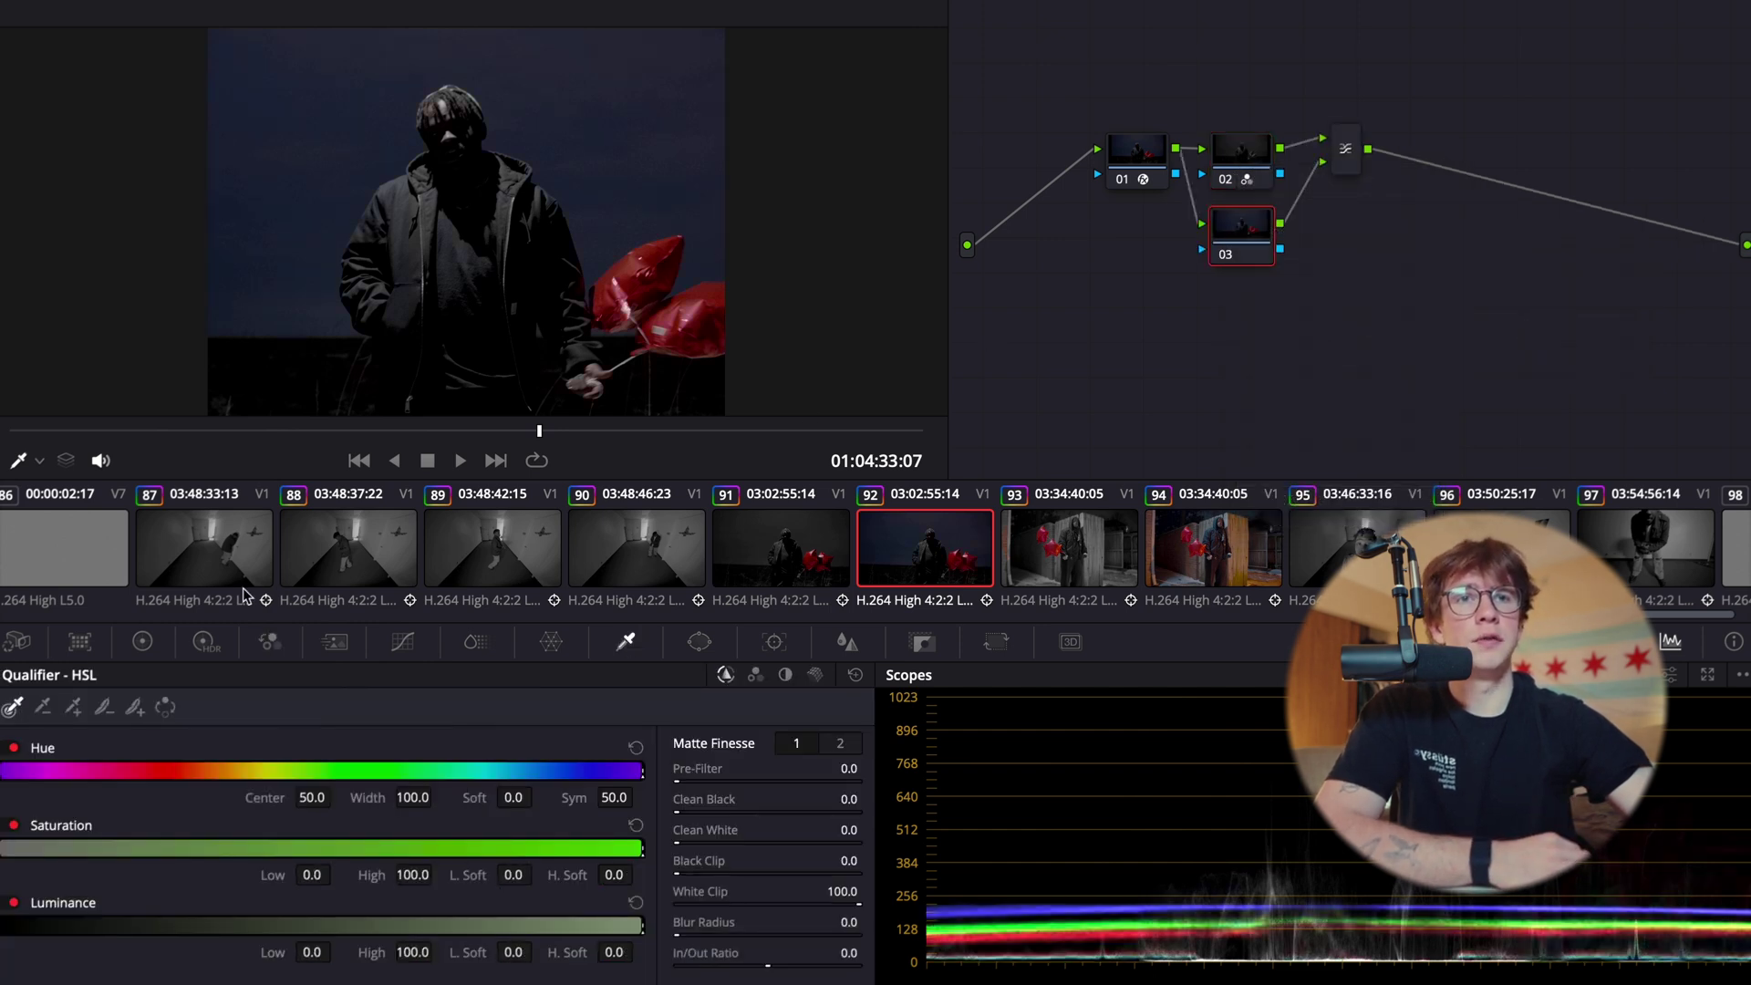
pyautogui.click(641, 269)
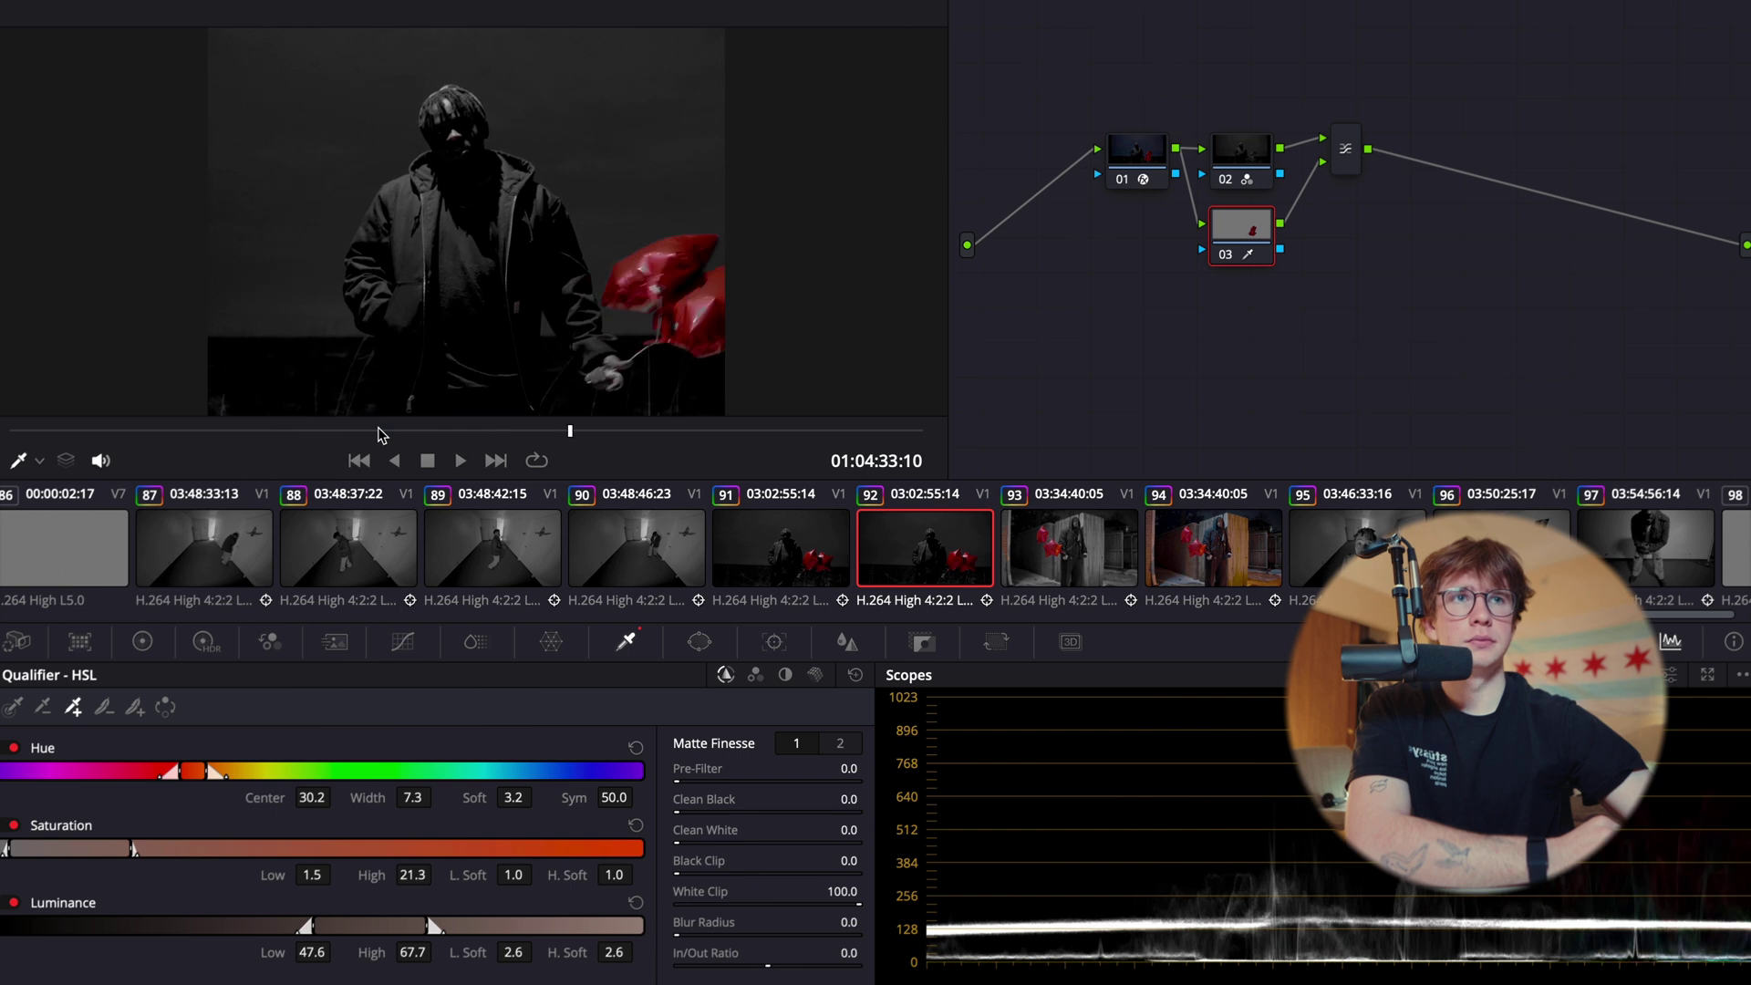
# - Scrub and play clip 92 to check the balloon isolation, then move to clip 93
pyautogui.moveTo(543, 431); pyautogui.dragTo(451, 432)
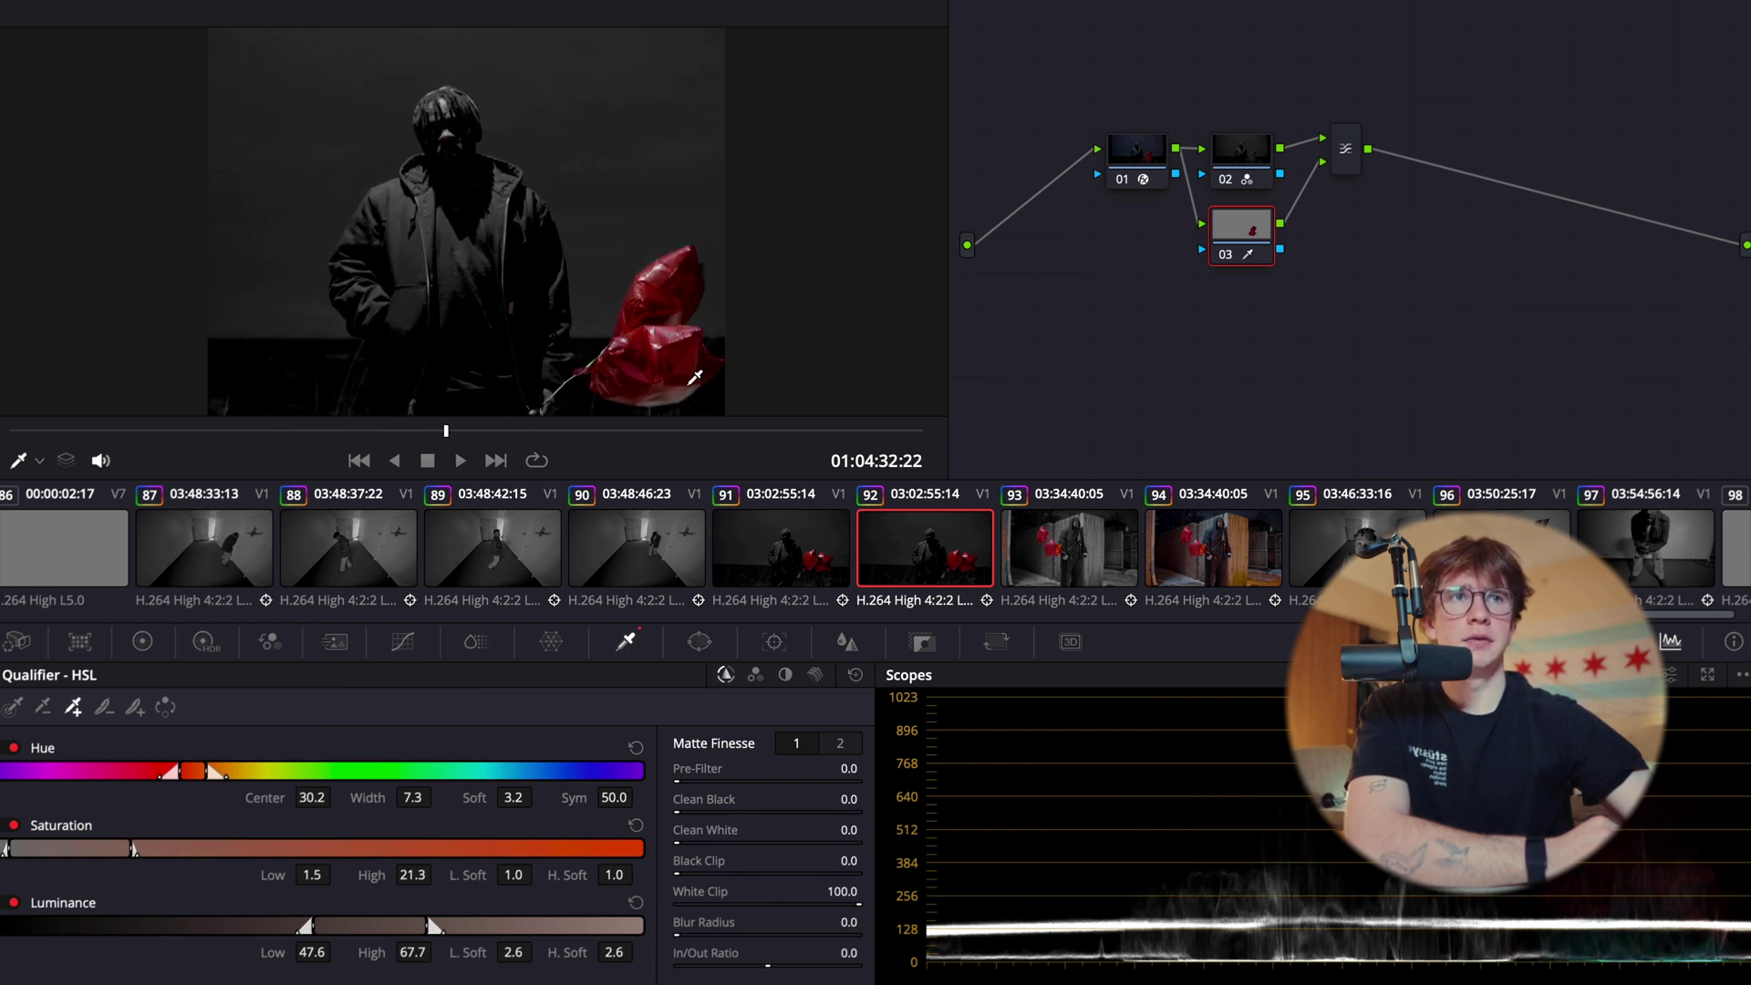
pyautogui.press('space')
pyautogui.press('space')
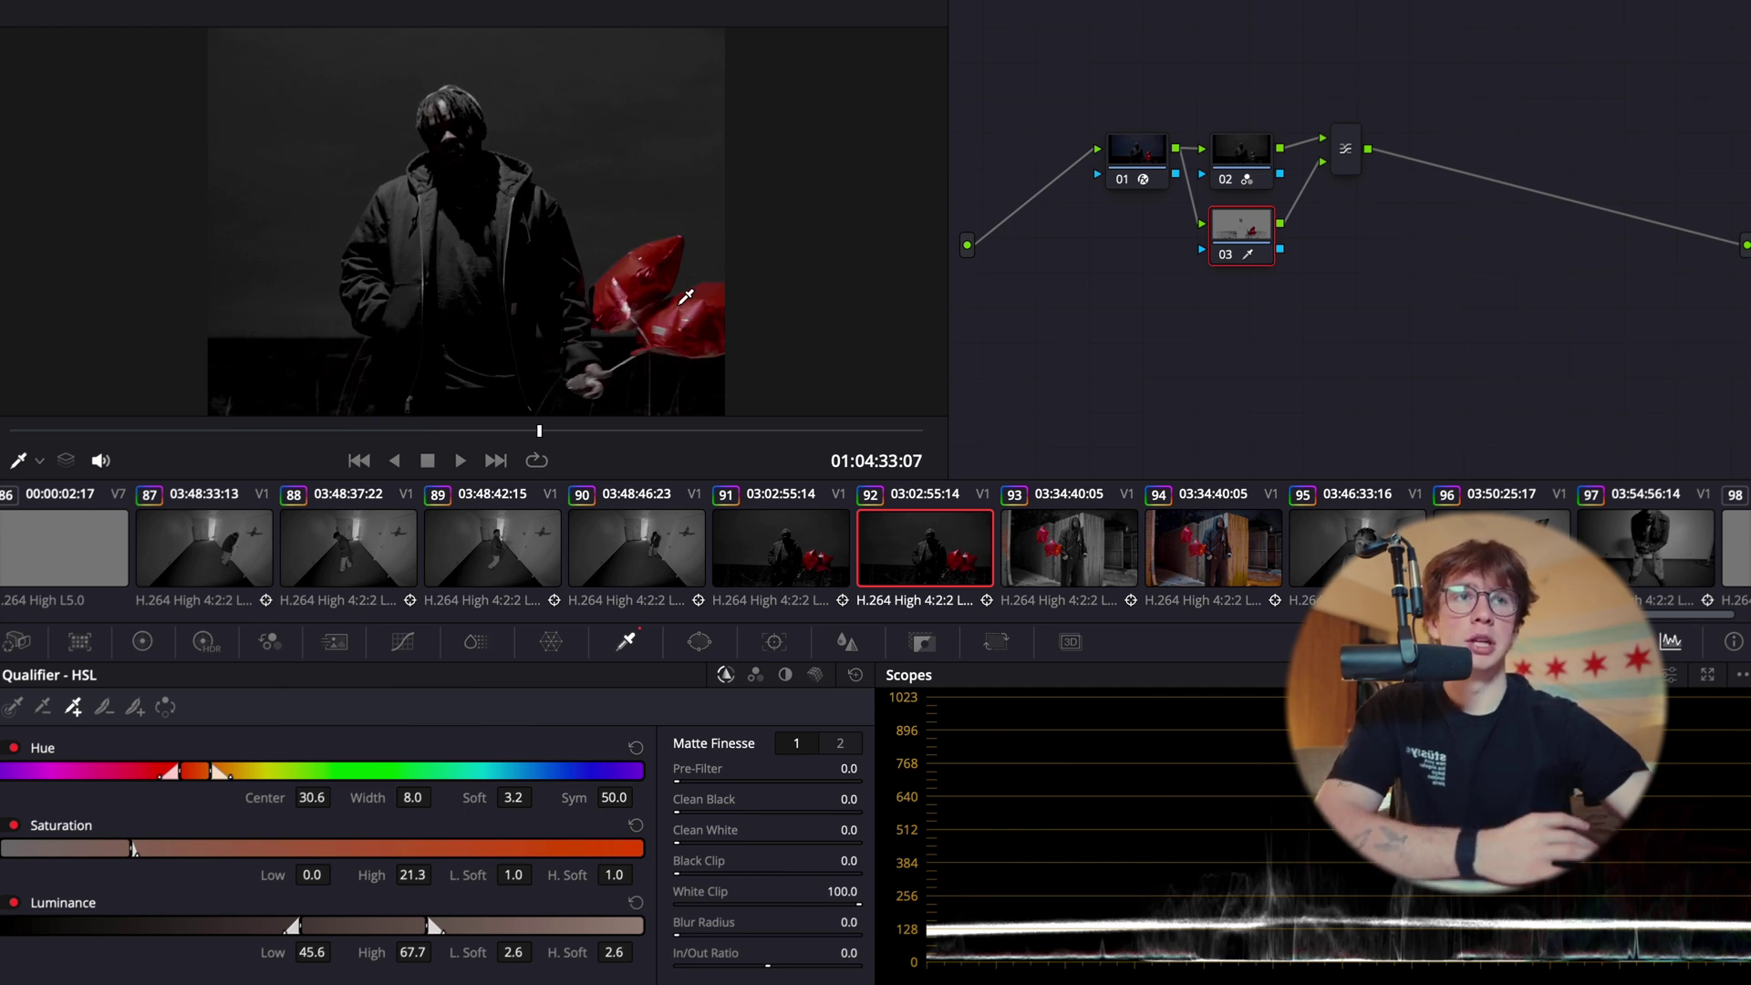
pyautogui.press('Down')
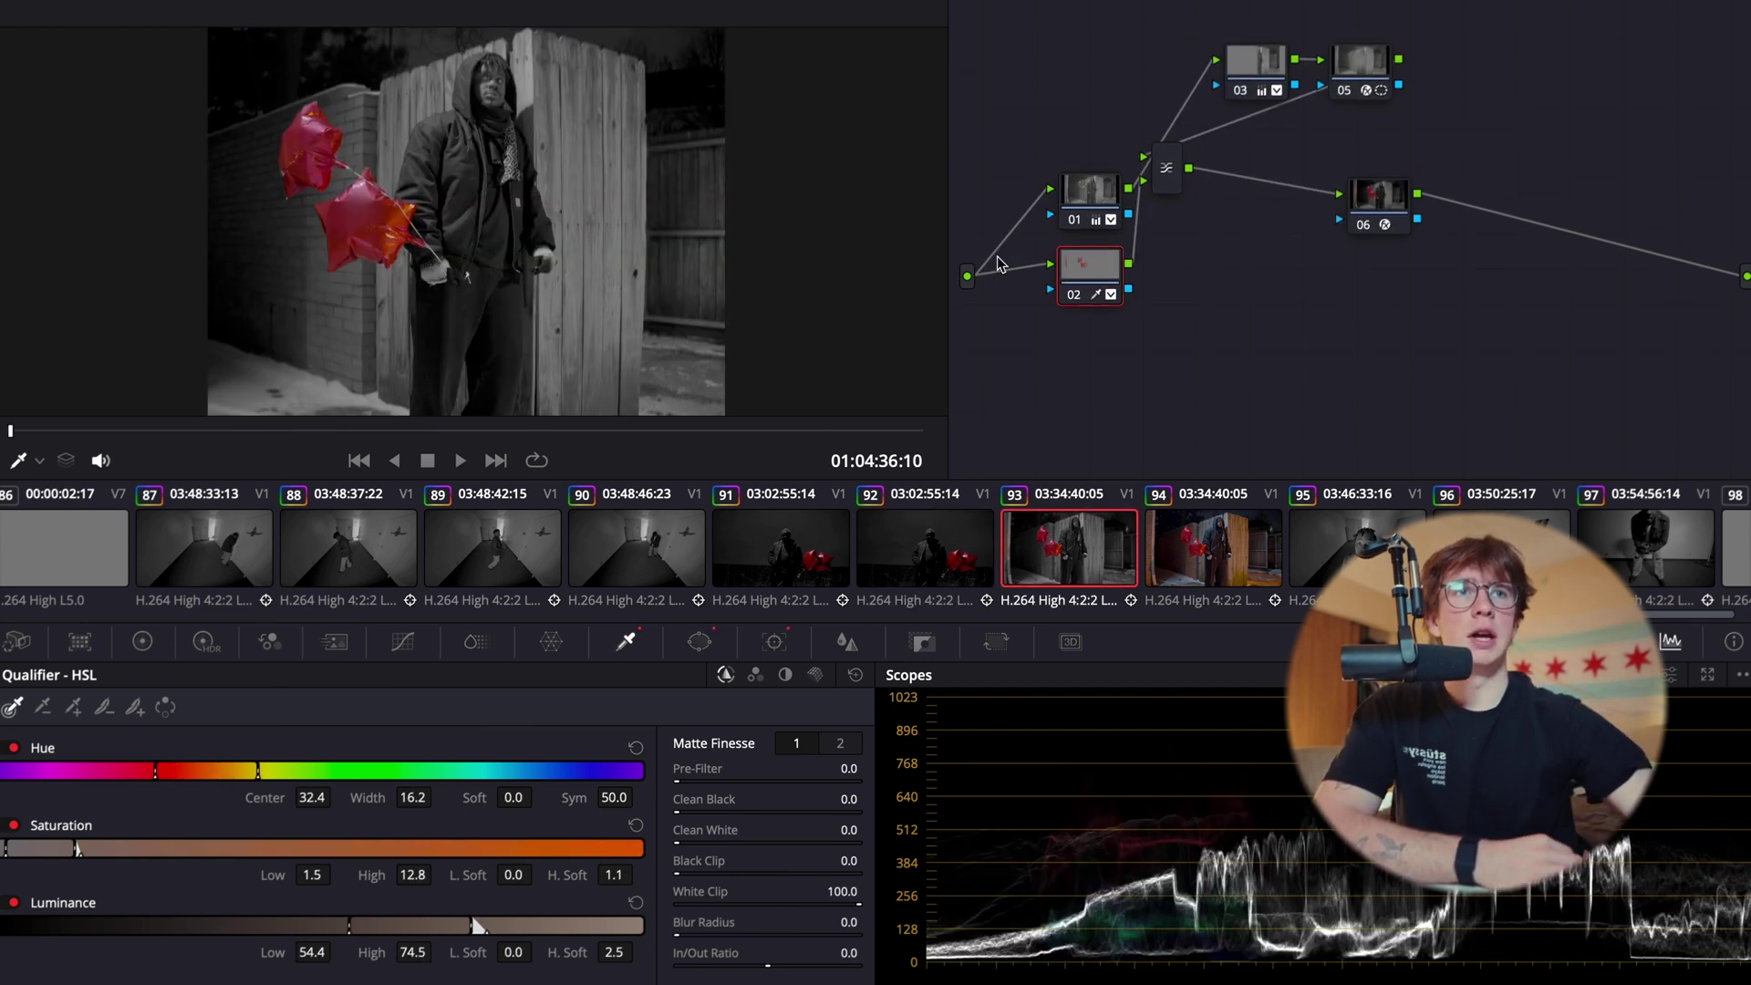
# - On clip 94, add a layer node with Alt+L and sample the red balloon in the Qualifier
pyautogui.press('Down')
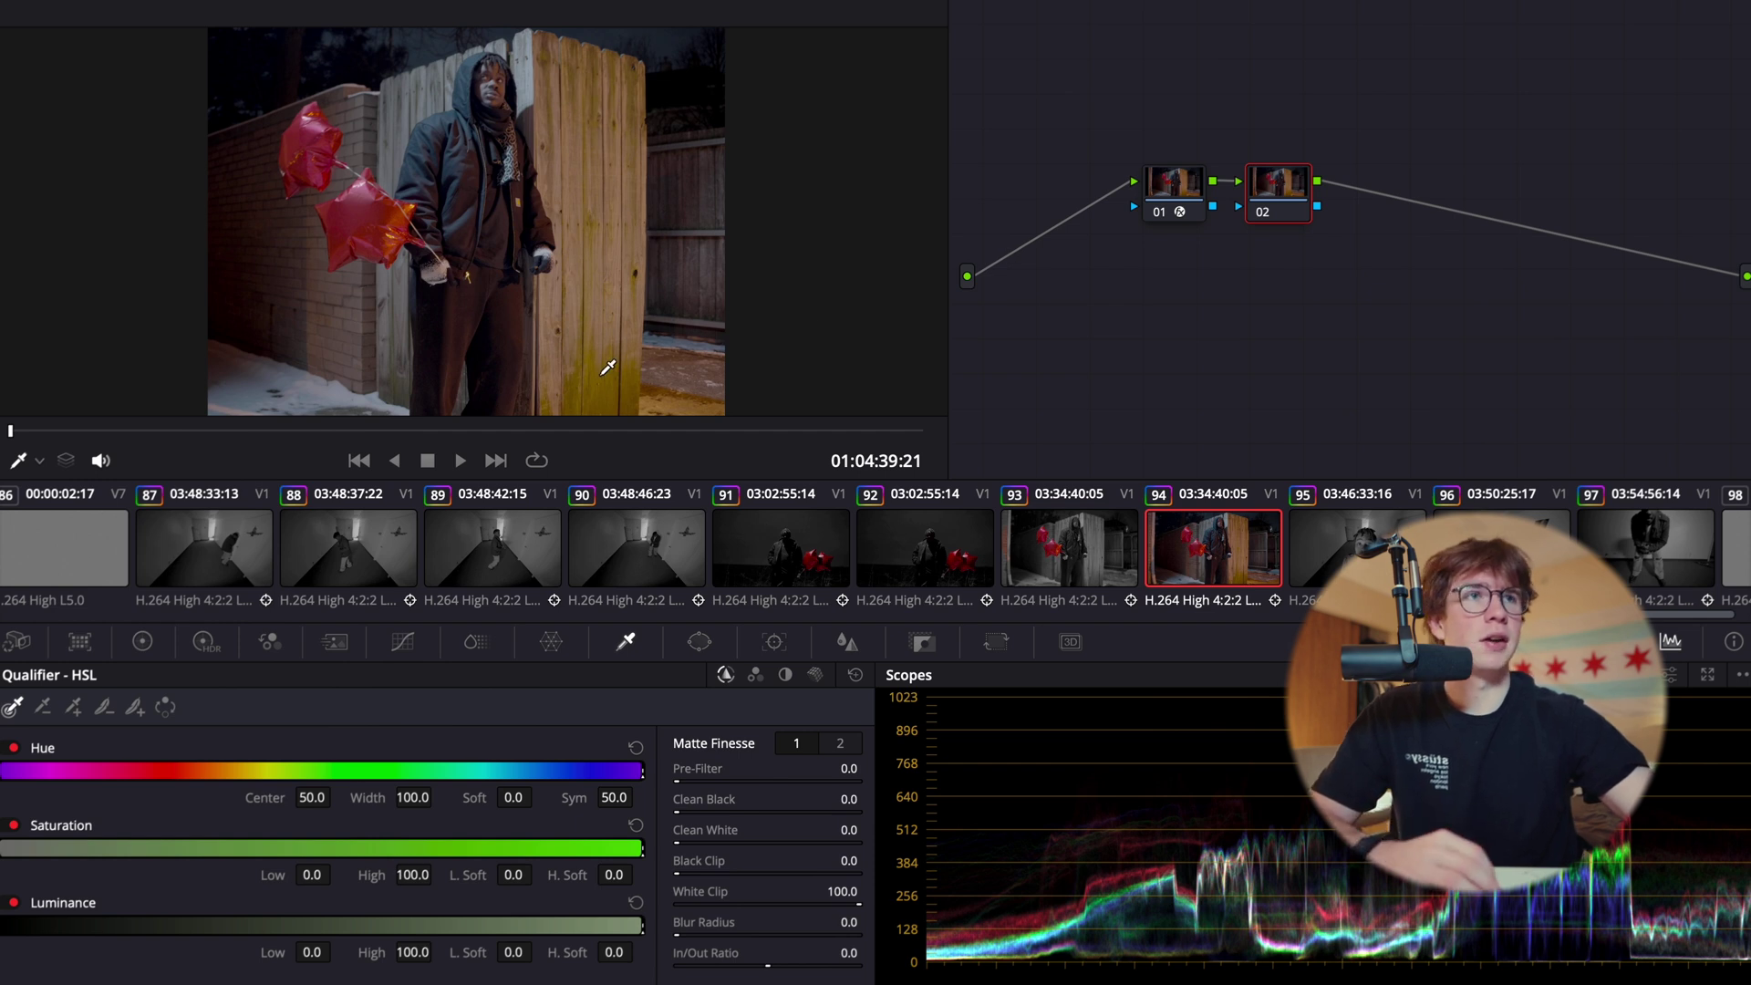
pyautogui.hotkey('alt', 'l')
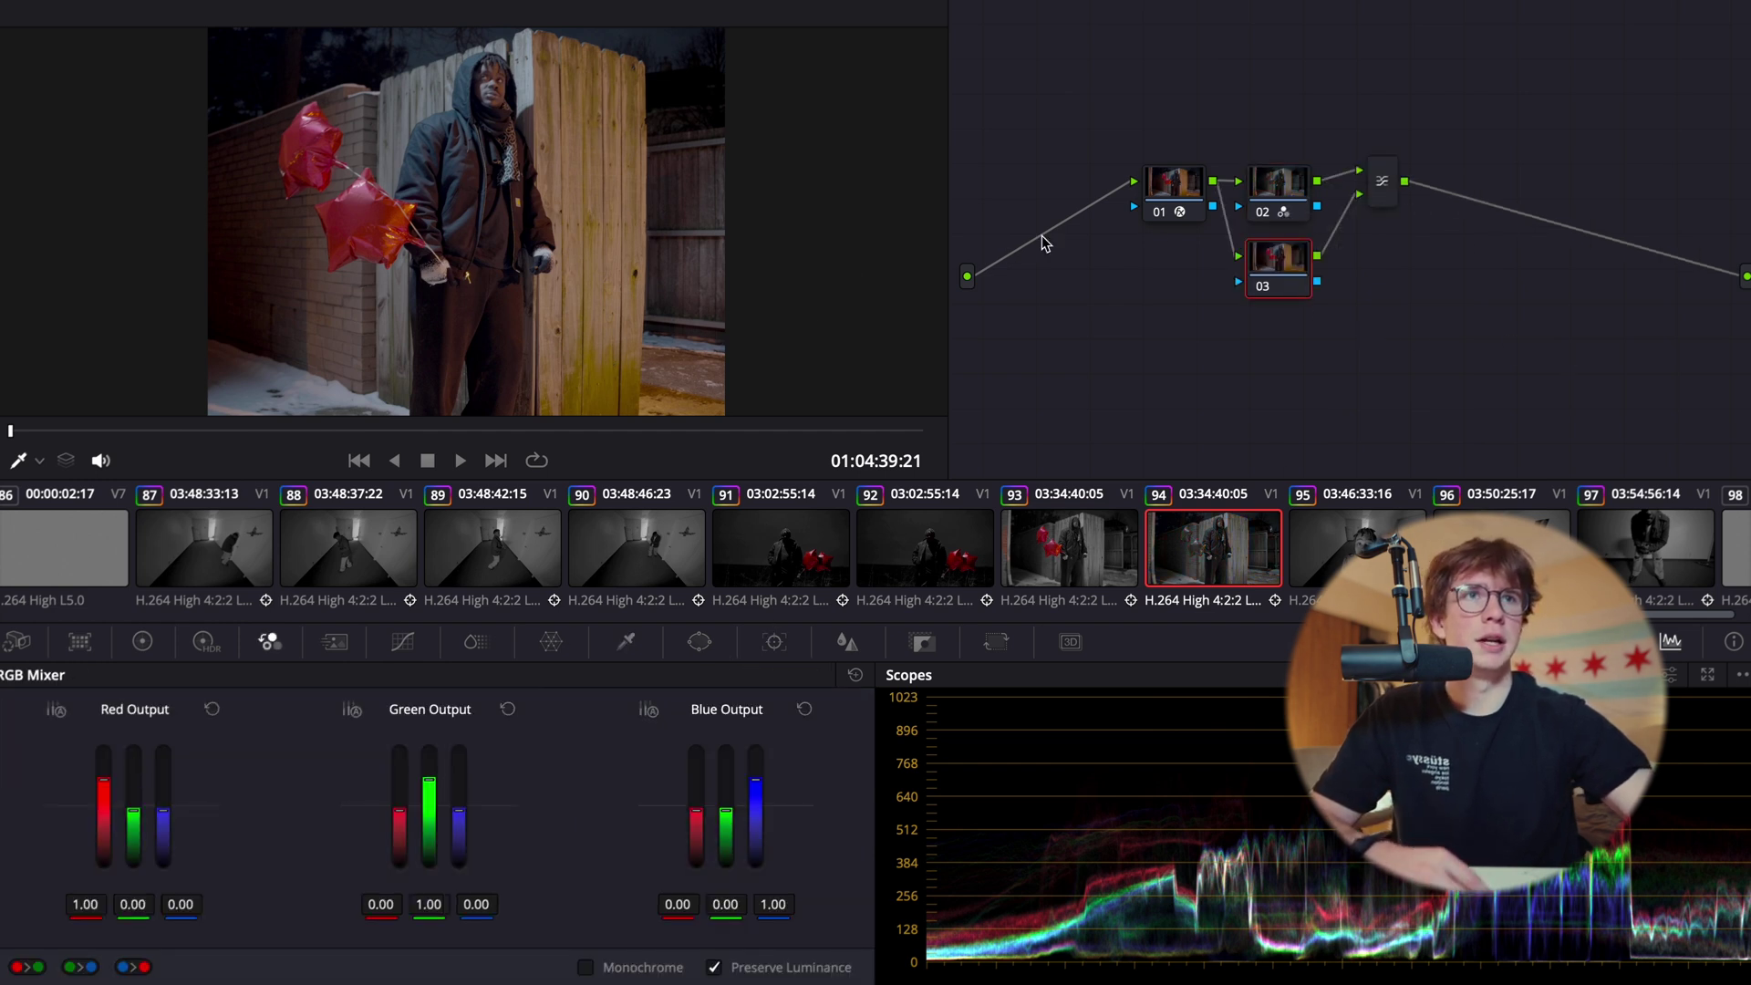
pyautogui.click(386, 193)
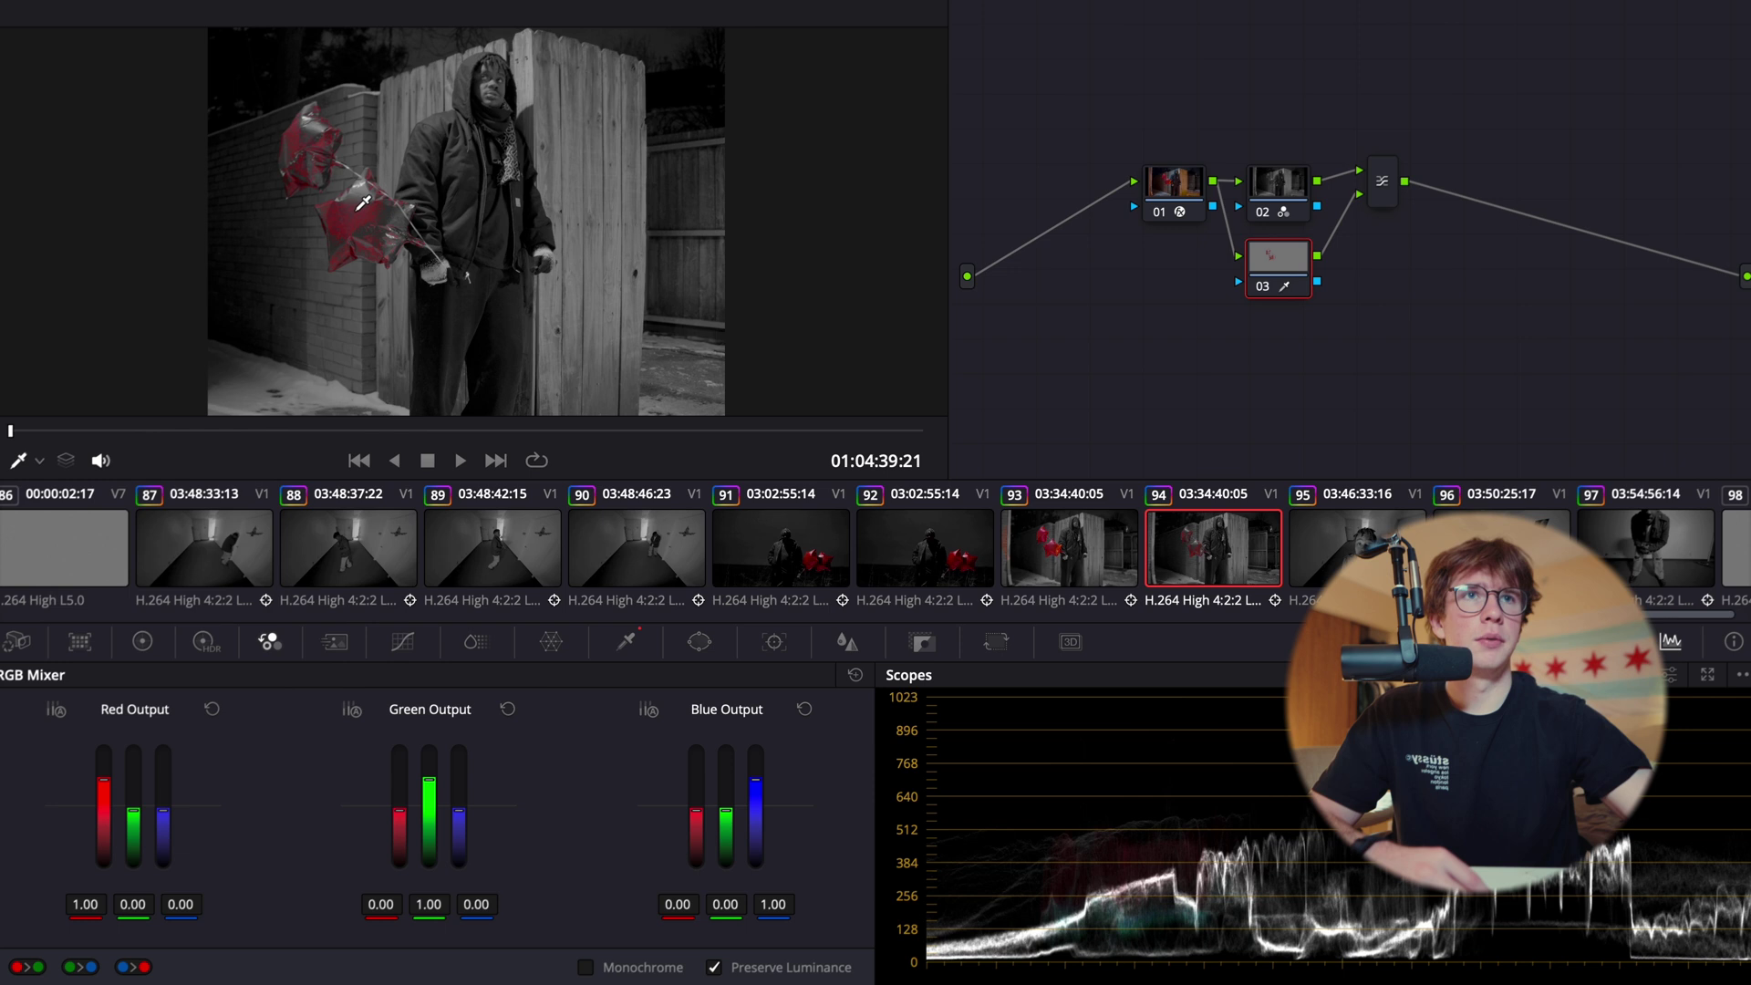
pyautogui.click(628, 640)
pyautogui.click(403, 217)
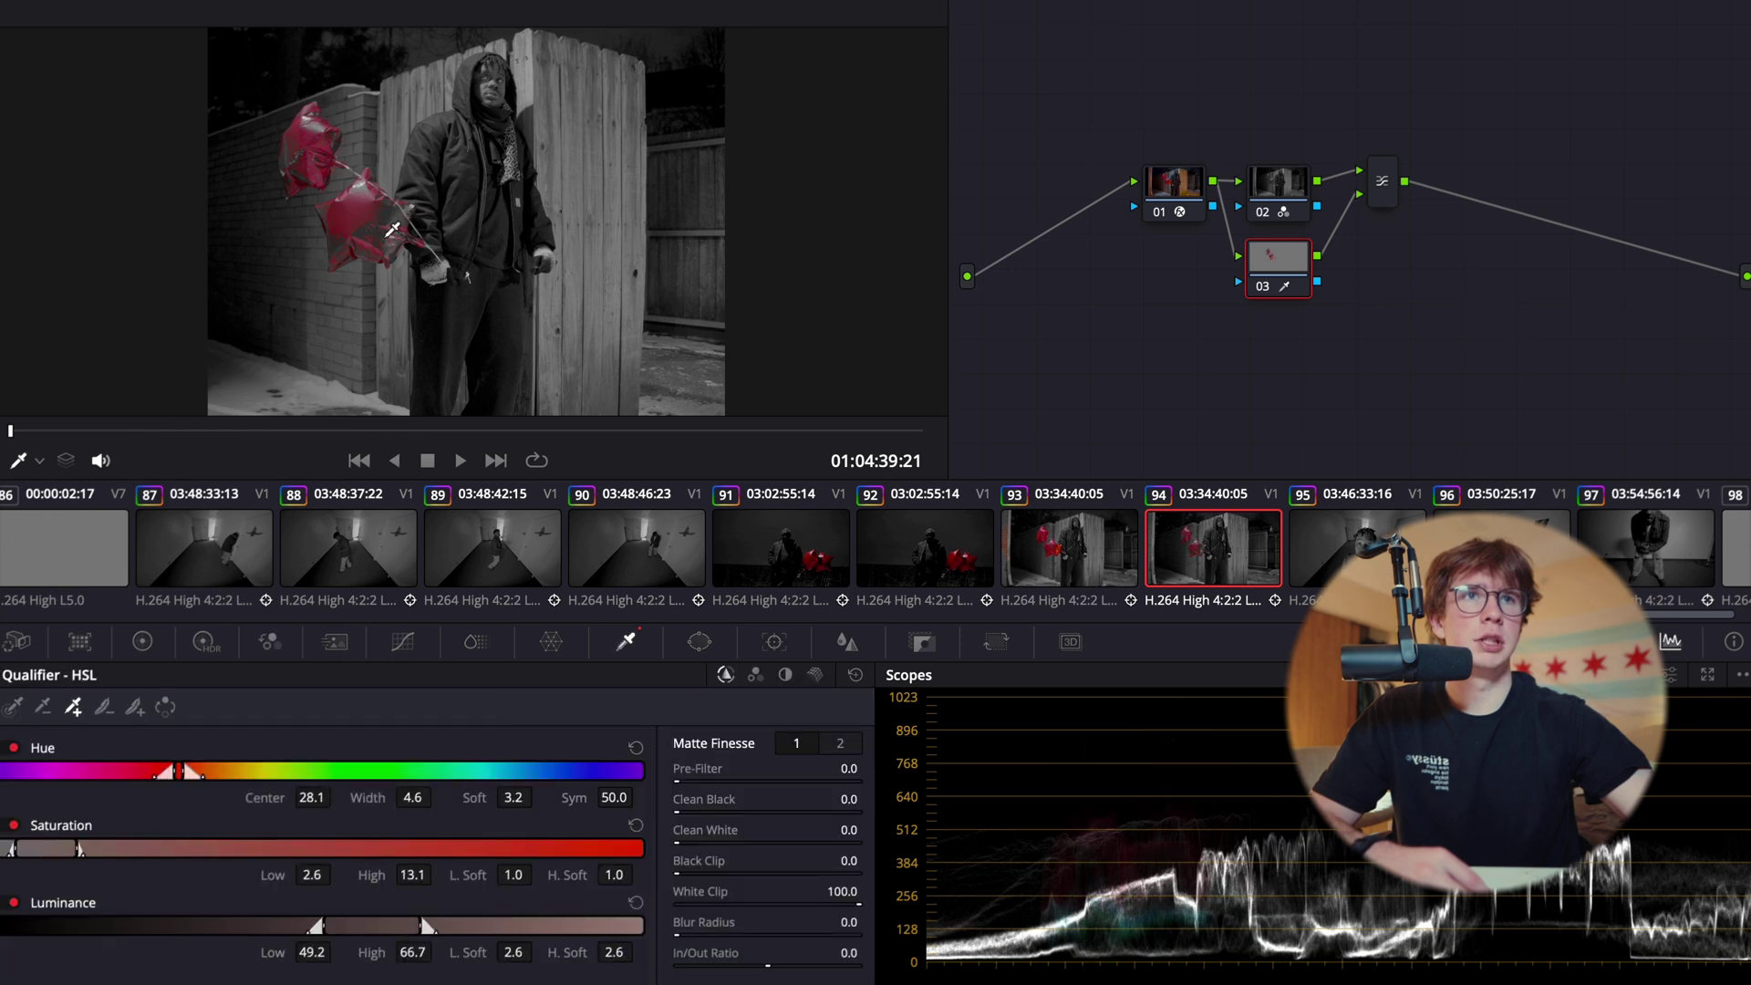
# - Refine the balloon selection with the add and subtract pickers, then return to clip 93
pyautogui.moveTo(392, 227); pyautogui.dragTo(373, 244)
pyautogui.scroll(2, 407, 234)
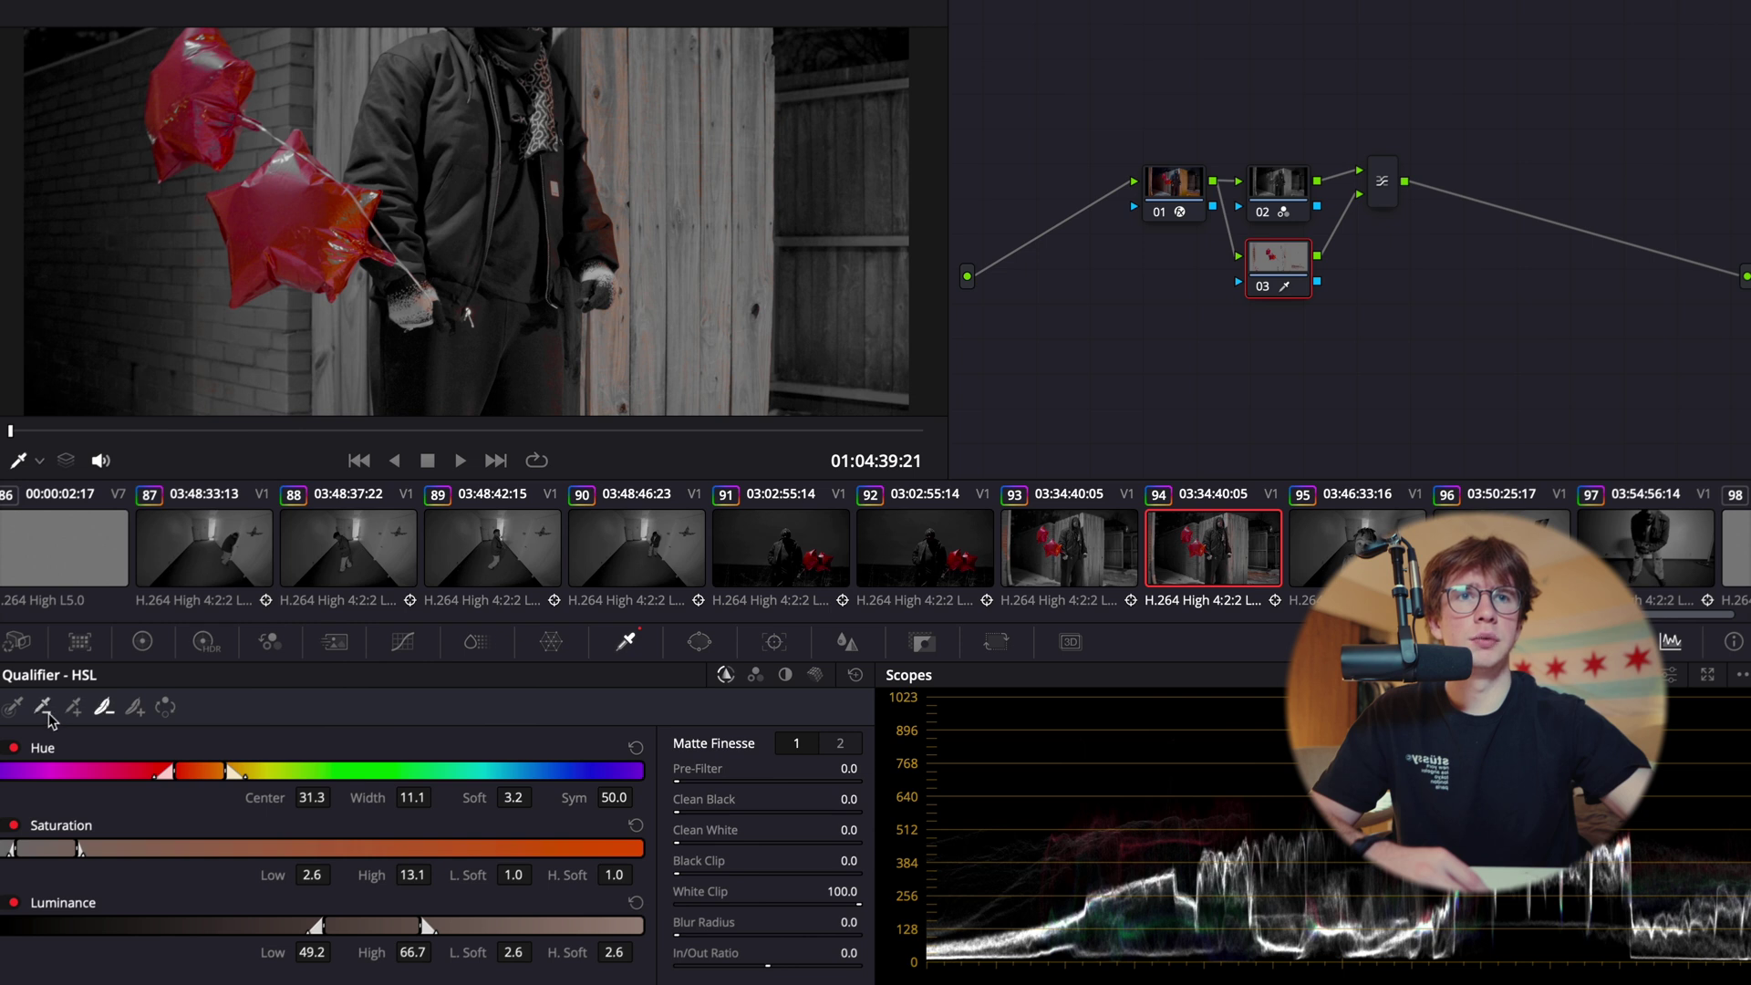
pyautogui.click(572, 302)
pyautogui.click(363, 215)
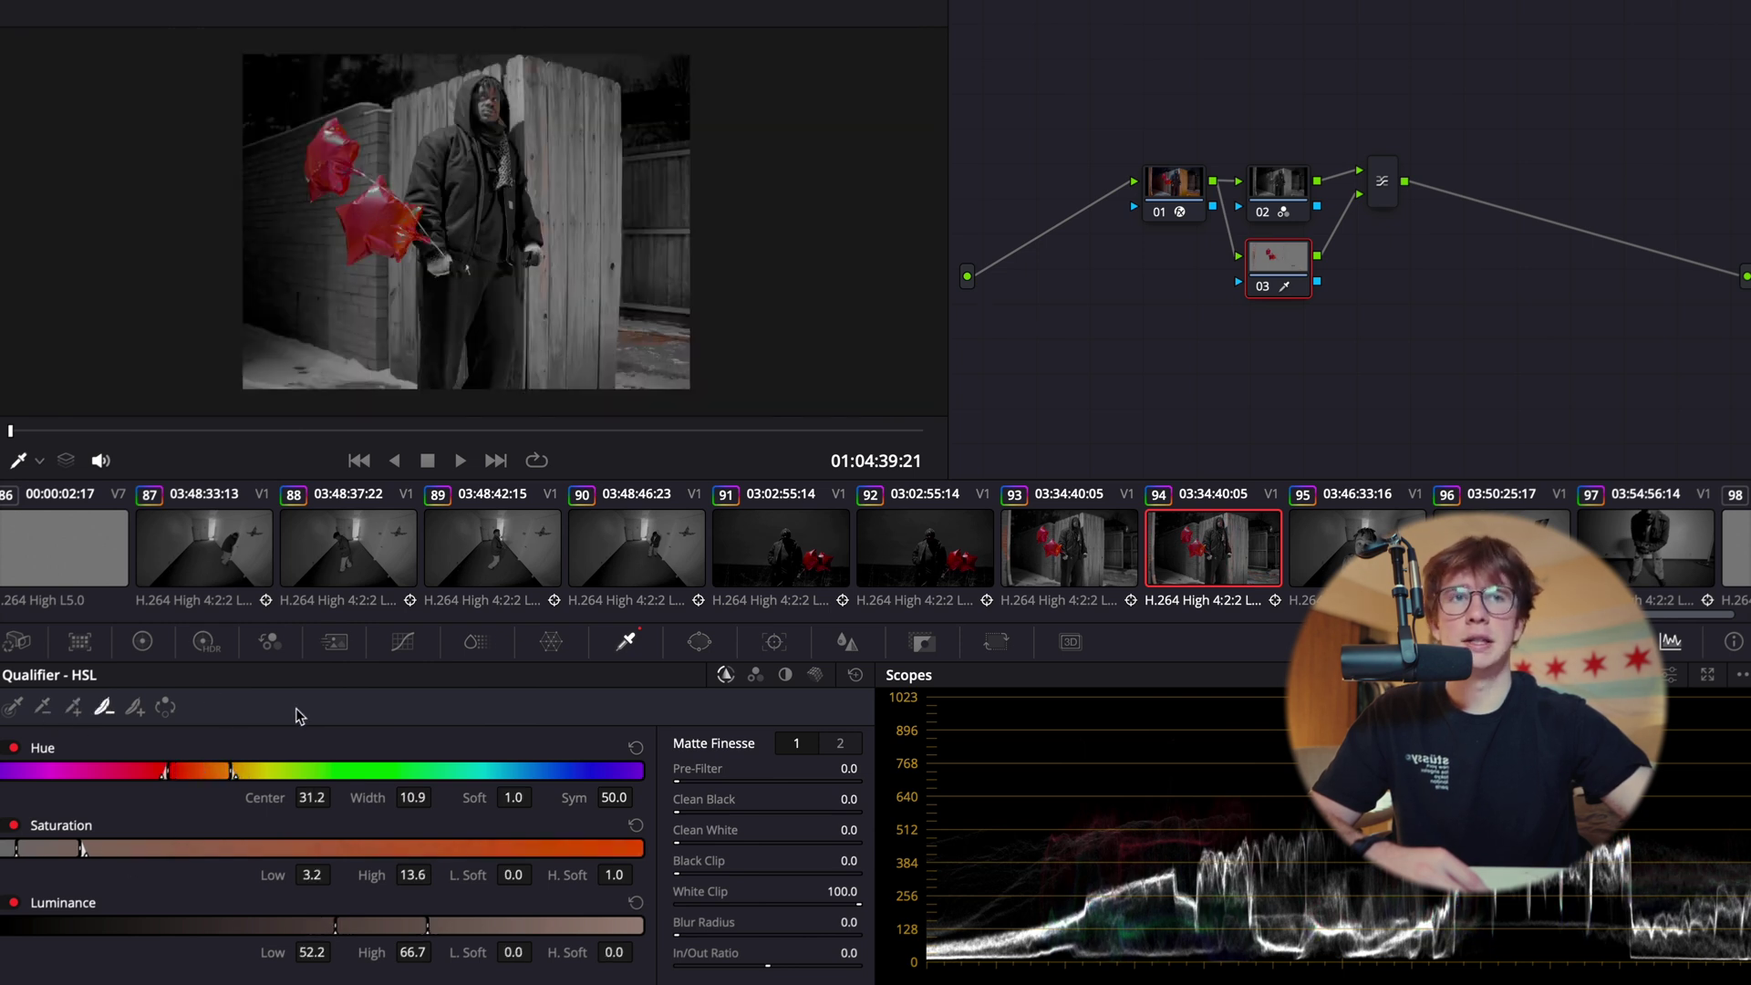
pyautogui.click(1047, 548)
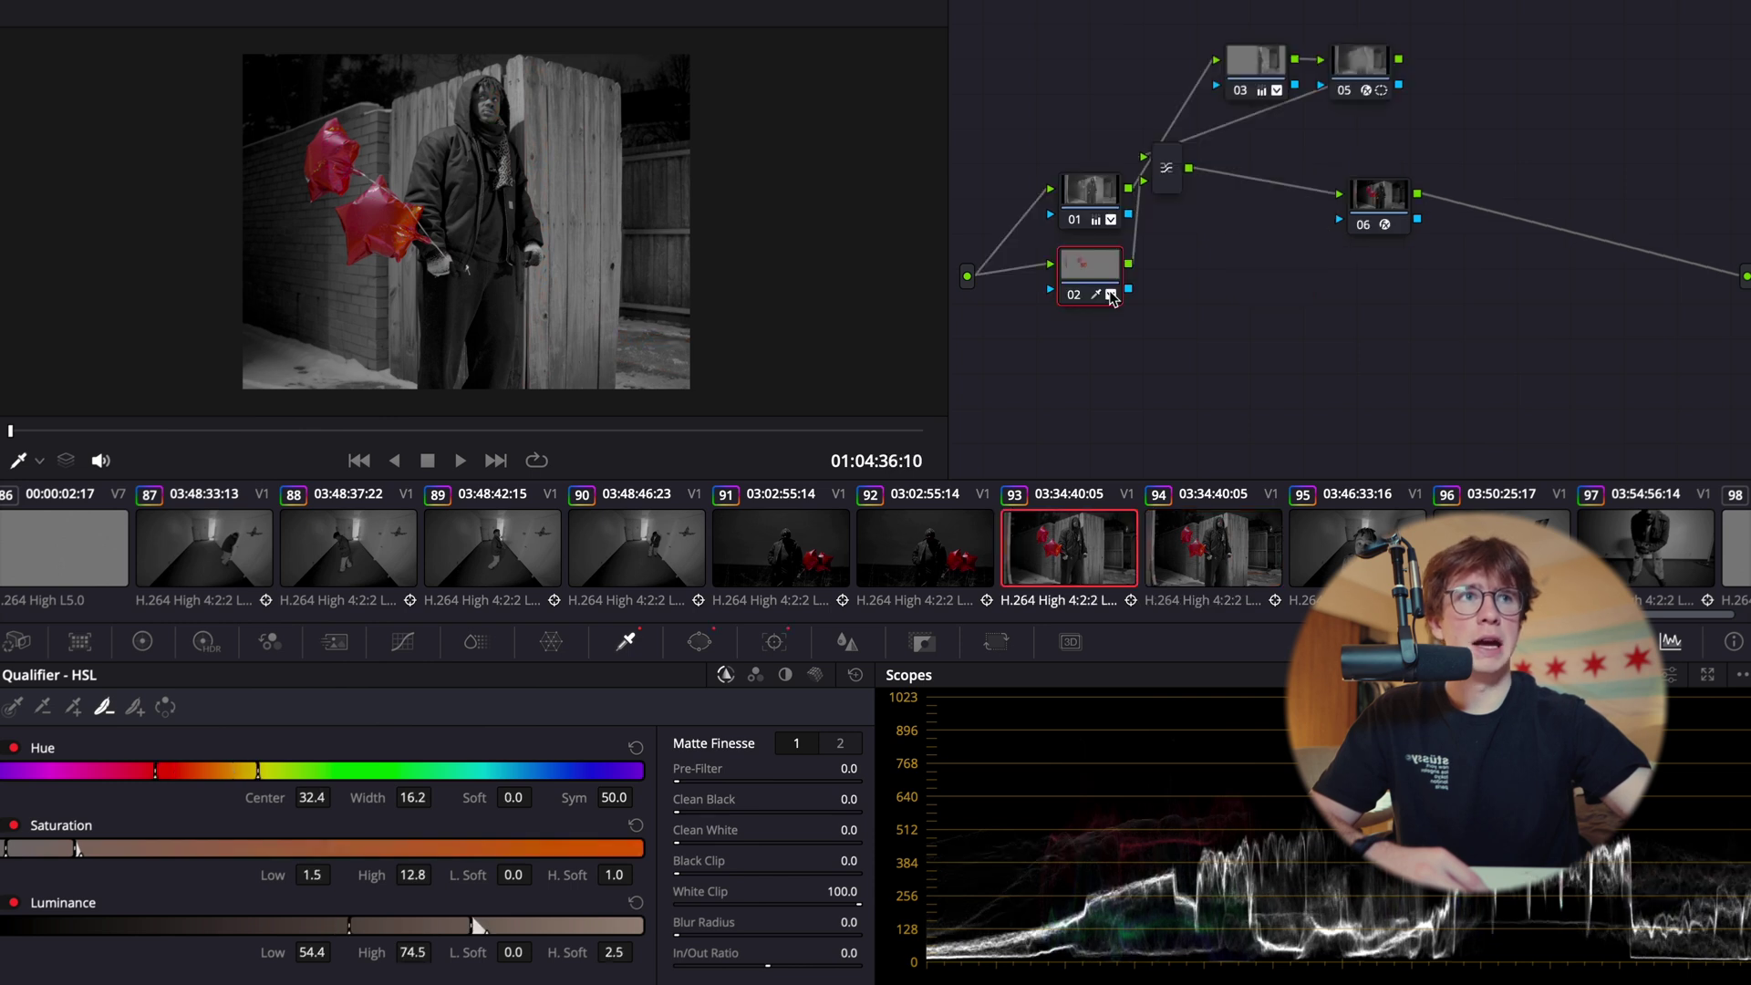
# - Show the existing polygon window mask around clip 93's balloons in the viewer
pyautogui.click(700, 642)
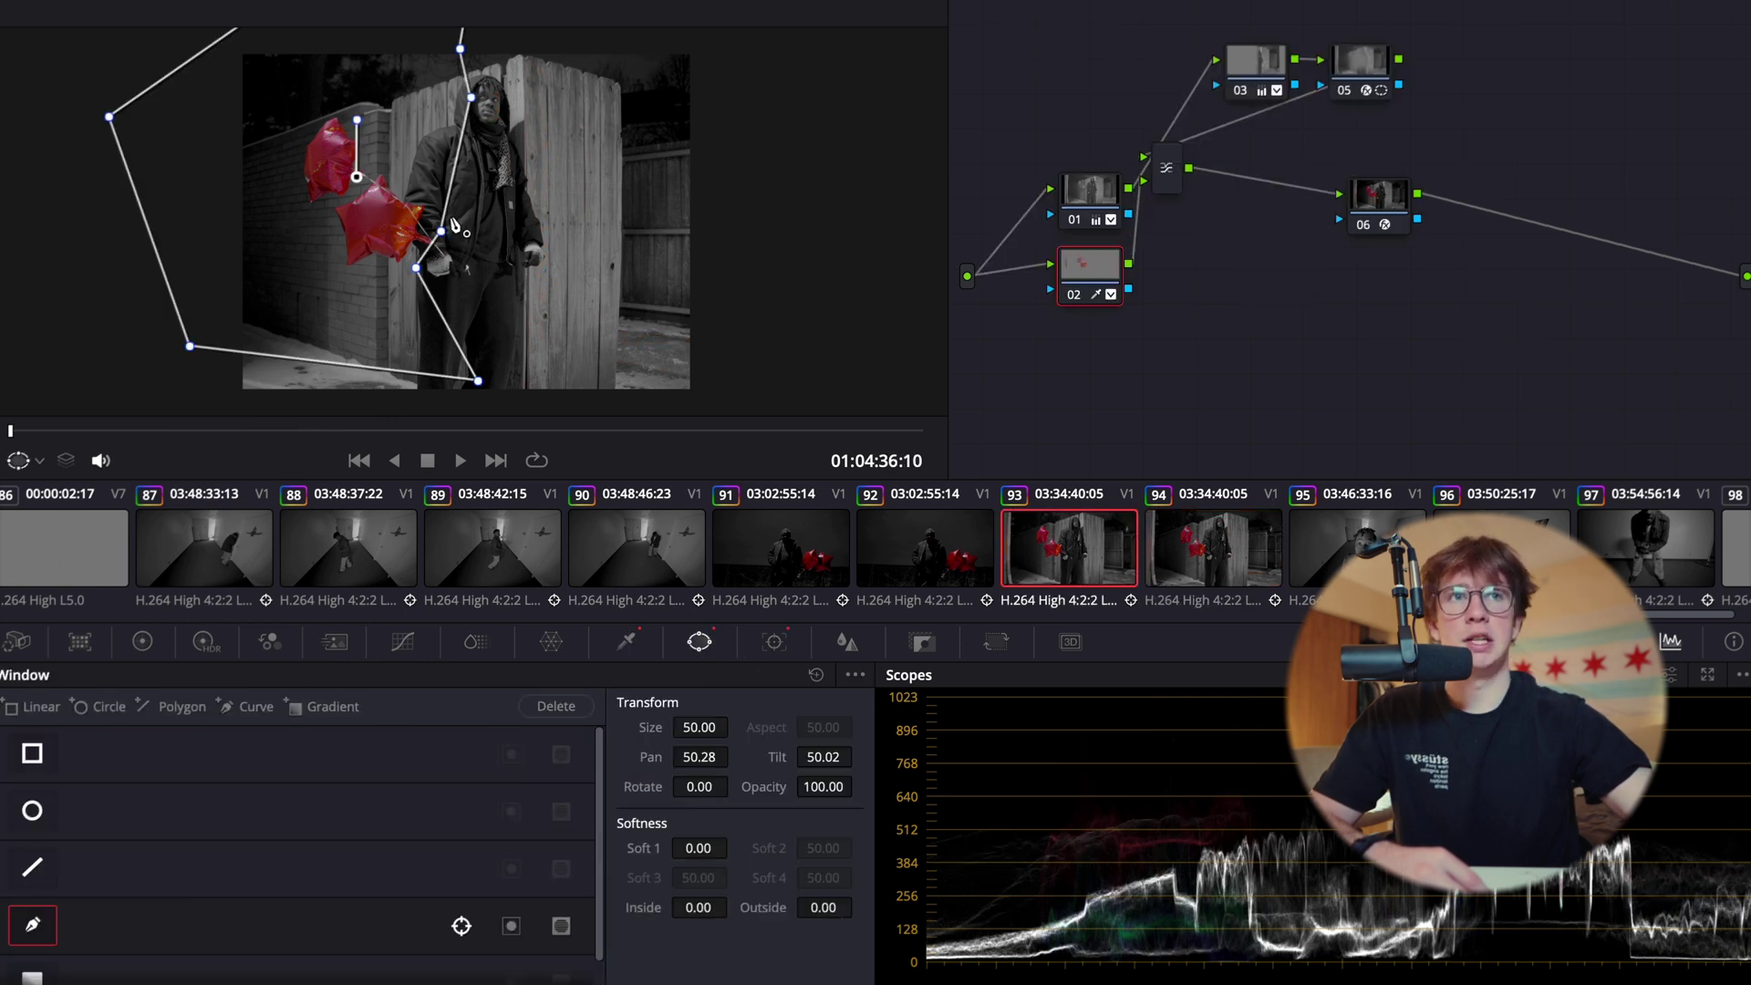